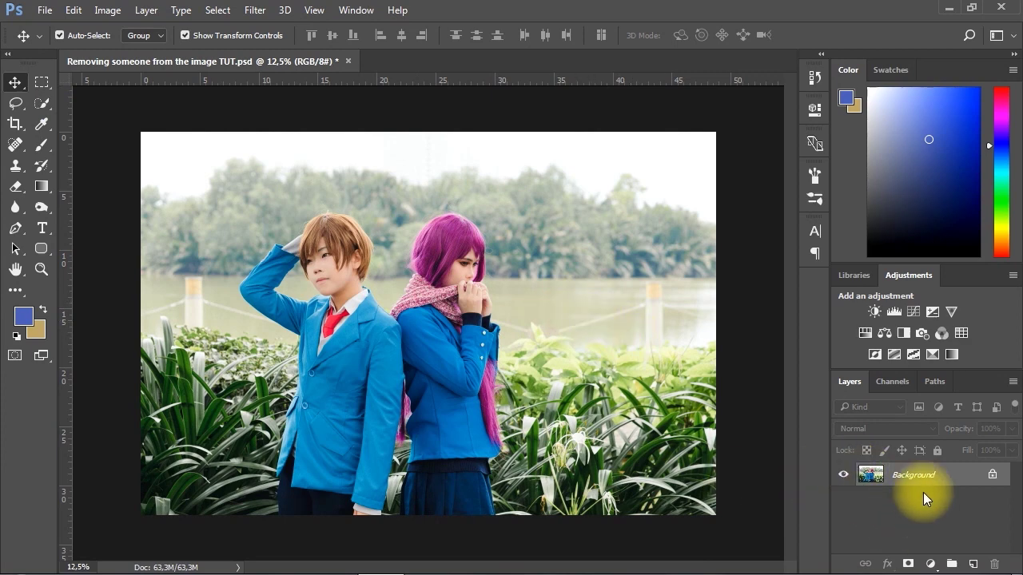
Convert the Background layer into an editable layer named "couple".
{"action": "double_click", "coordinate": [958, 477]}
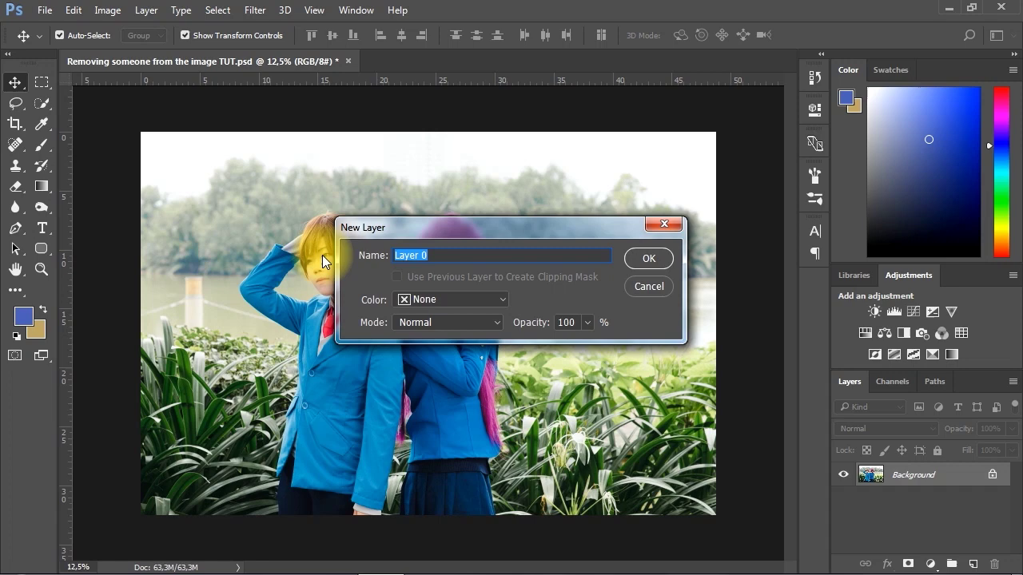
{"action": "type", "text": "couple"}
{"action": "key", "text": "Return"}
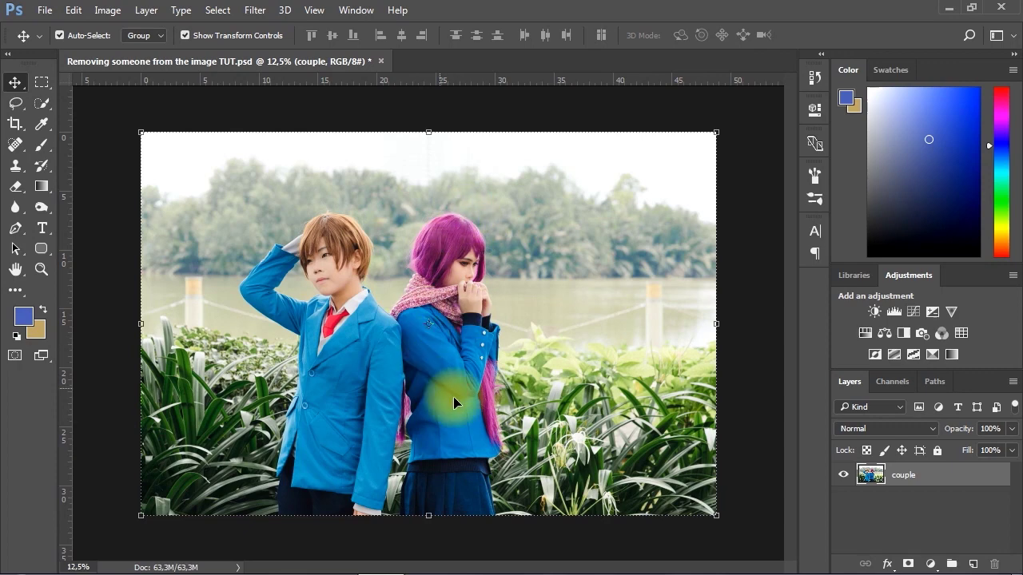
Start a Pen tool shape on the brown-haired person's lower sleeve edge, facing the purple-haired person, with its stroke set to none.
{"action": "scroll", "coordinate": [474, 338], "scroll_direction": "up", "scroll_amount": 1}
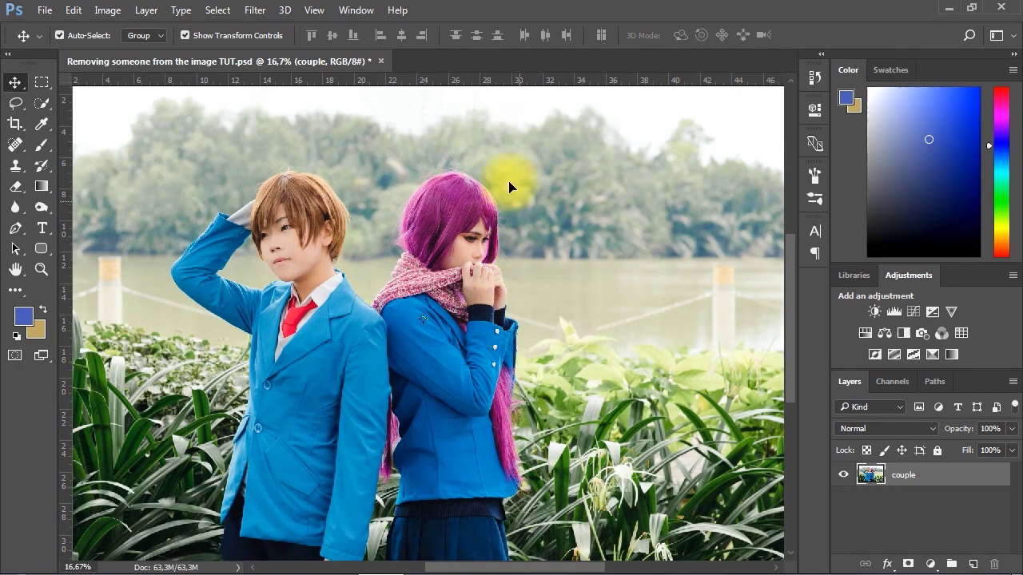
{"action": "left_click_drag", "start_coordinate": [386, 468], "coordinate": [440, 356]}
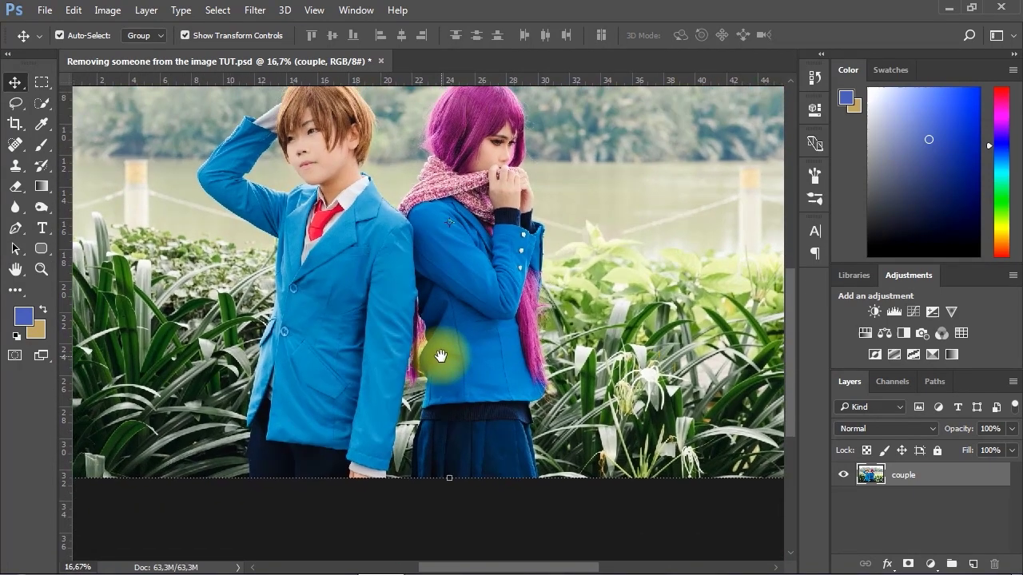
{"action": "scroll", "coordinate": [434, 343], "scroll_direction": "up", "scroll_amount": 1}
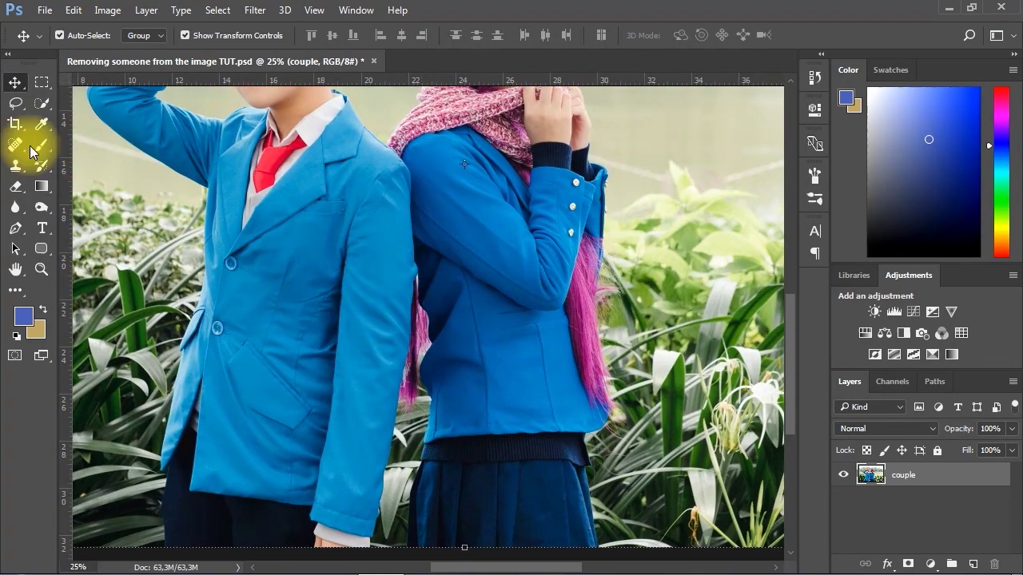
{"action": "left_click", "coordinate": [16, 227]}
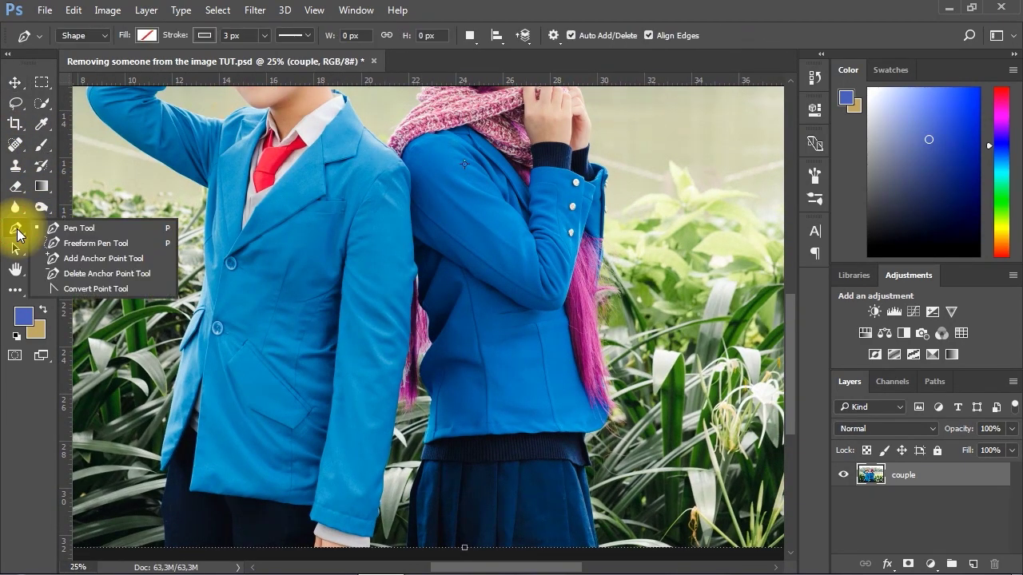
{"action": "left_click", "coordinate": [71, 230]}
{"action": "scroll", "coordinate": [406, 393], "scroll_direction": "up", "scroll_amount": 4}
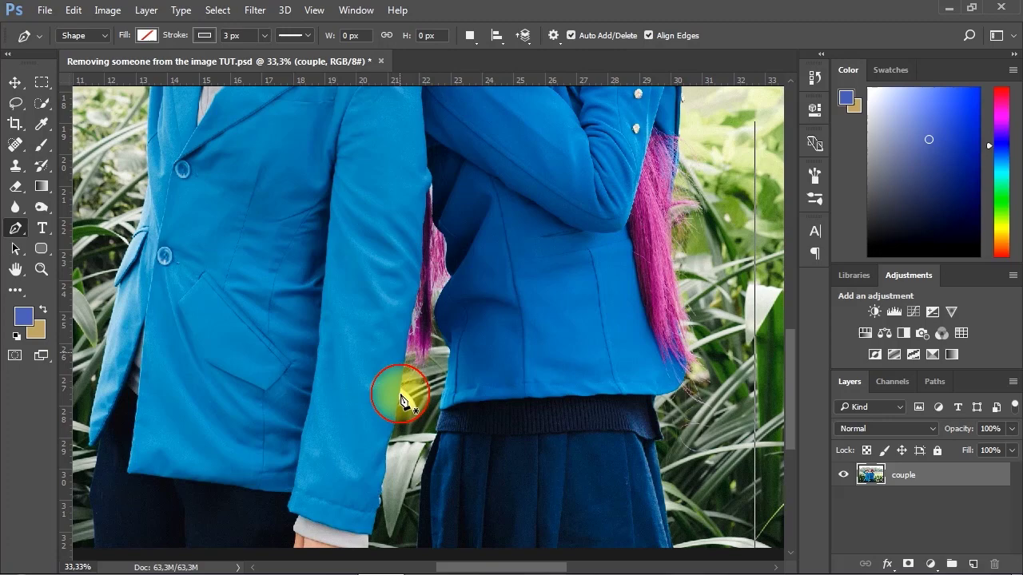
{"action": "scroll", "coordinate": [396, 427], "scroll_direction": "up", "scroll_amount": 1}
{"action": "left_click", "coordinate": [384, 370]}
{"action": "left_click", "coordinate": [399, 282]}
{"action": "left_click", "coordinate": [204, 36]}
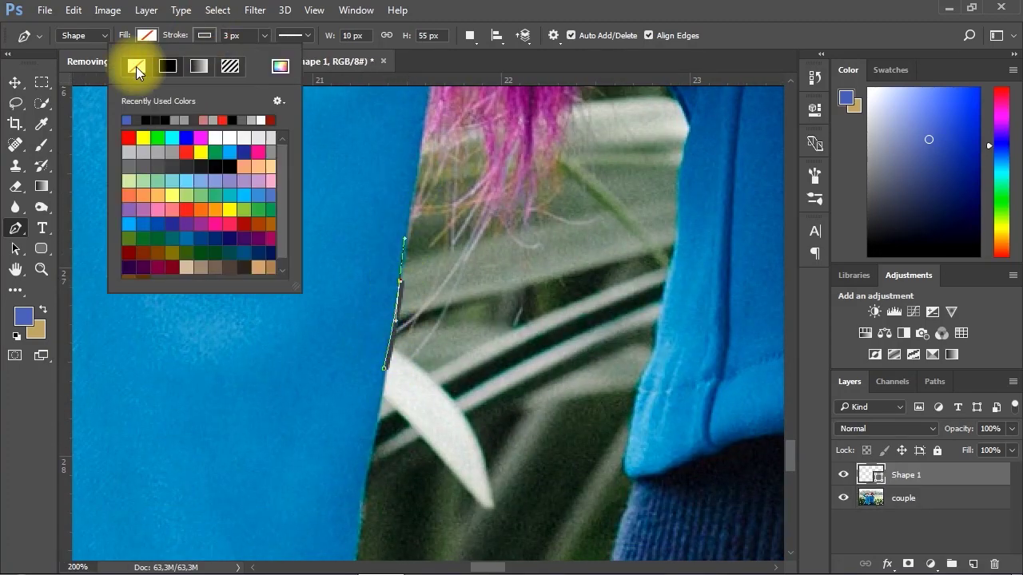
{"action": "left_click", "coordinate": [137, 69]}
Continue the pen path up the blue sleeve edge alongside the hanging purple hair.
{"action": "left_click", "coordinate": [406, 224]}
{"action": "mouse_move", "coordinate": [423, 186]}
{"action": "left_mouse_down"}
{"action": "mouse_move", "coordinate": [408, 300]}
{"action": "mouse_move", "coordinate": [403, 272]}
{"action": "left_mouse_up"}
{"action": "left_click_drag", "start_coordinate": [410, 217], "coordinate": [413, 200]}
{"action": "left_click_drag", "start_coordinate": [432, 163], "coordinate": [399, 347]}
{"action": "left_click_drag", "start_coordinate": [384, 338], "coordinate": [387, 313]}
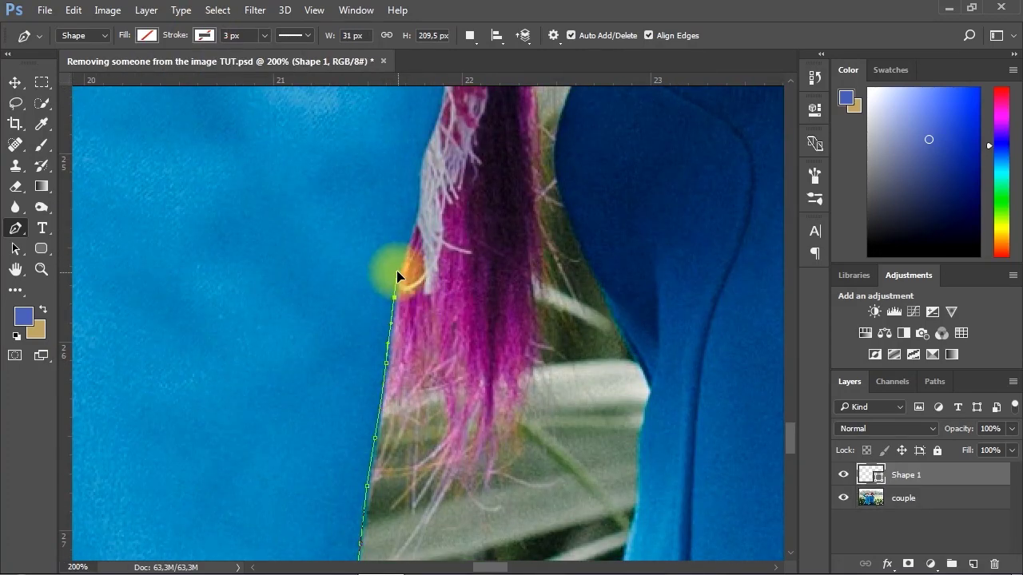
{"action": "left_click_drag", "start_coordinate": [397, 277], "coordinate": [384, 331]}
{"action": "left_click_drag", "start_coordinate": [384, 331], "coordinate": [387, 320]}
{"action": "left_click_drag", "start_coordinate": [394, 272], "coordinate": [397, 261]}
{"action": "left_click_drag", "start_coordinate": [418, 184], "coordinate": [420, 174]}
Trace the path around the sleeve's elbow bulge where the purple hair disappears between the two jackets.
{"action": "left_click_drag", "start_coordinate": [465, 146], "coordinate": [362, 279]}
{"action": "left_click_drag", "start_coordinate": [367, 239], "coordinate": [366, 328]}
{"action": "left_click_drag", "start_coordinate": [377, 267], "coordinate": [408, 351]}
{"action": "left_click_drag", "start_coordinate": [408, 289], "coordinate": [407, 268]}
{"action": "left_click_drag", "start_coordinate": [417, 200], "coordinate": [425, 343]}
{"action": "mouse_move", "coordinate": [431, 212]}
{"action": "left_mouse_down"}
{"action": "mouse_move", "coordinate": [418, 175]}
{"action": "mouse_move", "coordinate": [431, 204]}
{"action": "left_mouse_up"}
{"action": "left_click_drag", "start_coordinate": [432, 205], "coordinate": [394, 344]}
{"action": "left_click_drag", "start_coordinate": [430, 270], "coordinate": [429, 240]}
{"action": "left_click_drag", "start_coordinate": [399, 161], "coordinate": [398, 146]}
{"action": "left_click_drag", "start_coordinate": [395, 146], "coordinate": [386, 347]}
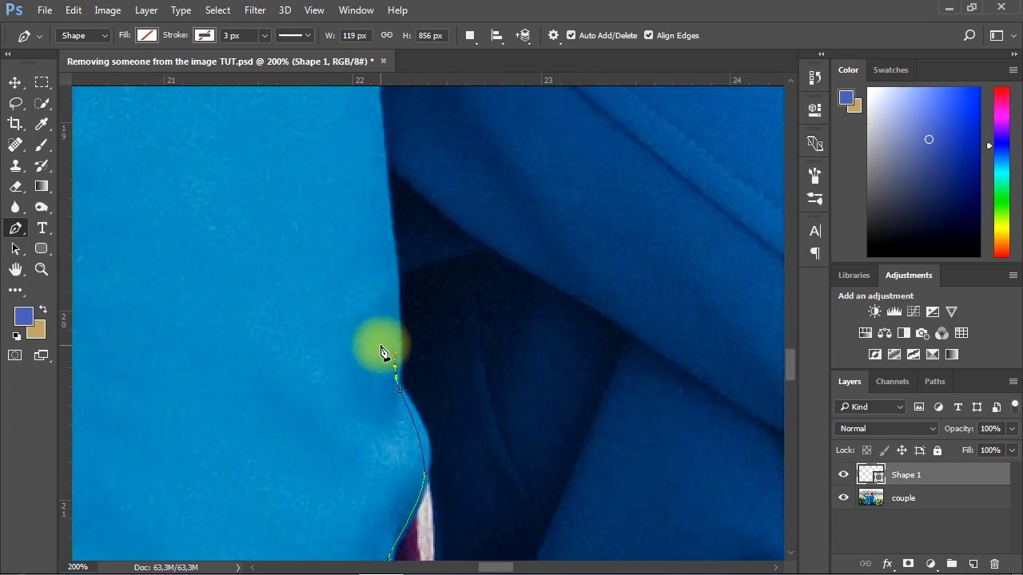
Extend the path up the upper arm and over the brown-haired person's shoulder to the edge of the pink scarf.
{"action": "left_click_drag", "start_coordinate": [390, 266], "coordinate": [387, 237]}
{"action": "left_click_drag", "start_coordinate": [341, 208], "coordinate": [363, 374]}
{"action": "left_click_drag", "start_coordinate": [400, 290], "coordinate": [401, 254]}
{"action": "left_click", "coordinate": [390, 211]}
{"action": "scroll", "coordinate": [391, 210], "scroll_direction": "up", "scroll_amount": 3}
{"action": "left_click_drag", "start_coordinate": [401, 253], "coordinate": [418, 377]}
{"action": "left_click_drag", "start_coordinate": [416, 290], "coordinate": [409, 266]}
{"action": "left_click", "coordinate": [363, 196]}
{"action": "left_click_drag", "start_coordinate": [274, 209], "coordinate": [391, 375]}
{"action": "left_click", "coordinate": [449, 325]}
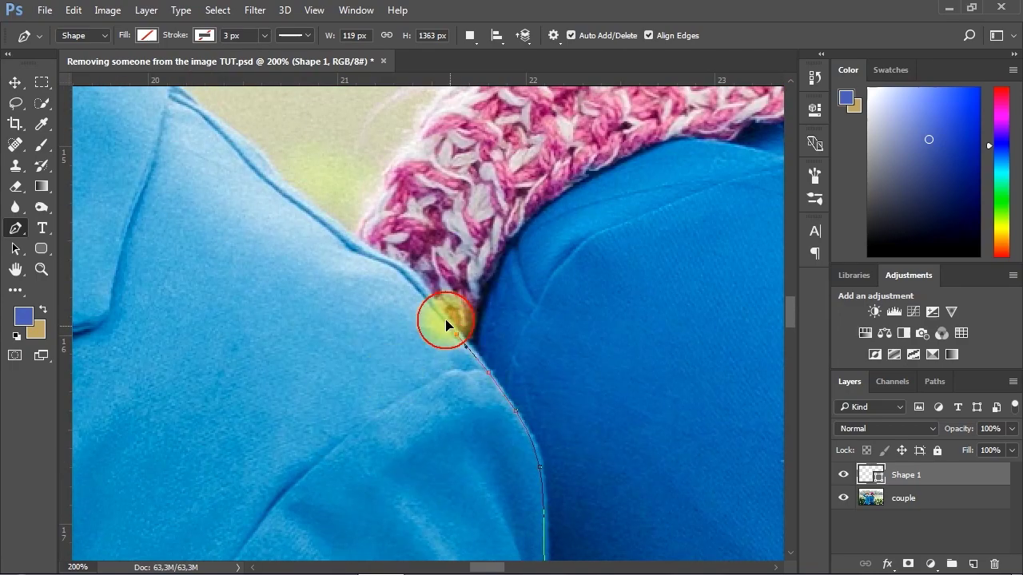
{"action": "left_click", "coordinate": [383, 251]}
{"action": "left_click_drag", "start_coordinate": [338, 222], "coordinate": [312, 157]}
Loop the path loosely around the purple-haired person's head and down the far side to below the image's lower edge.
{"action": "left_click", "coordinate": [322, 224], "text": "alt"}
{"action": "left_click", "coordinate": [338, 284], "text": "alt"}
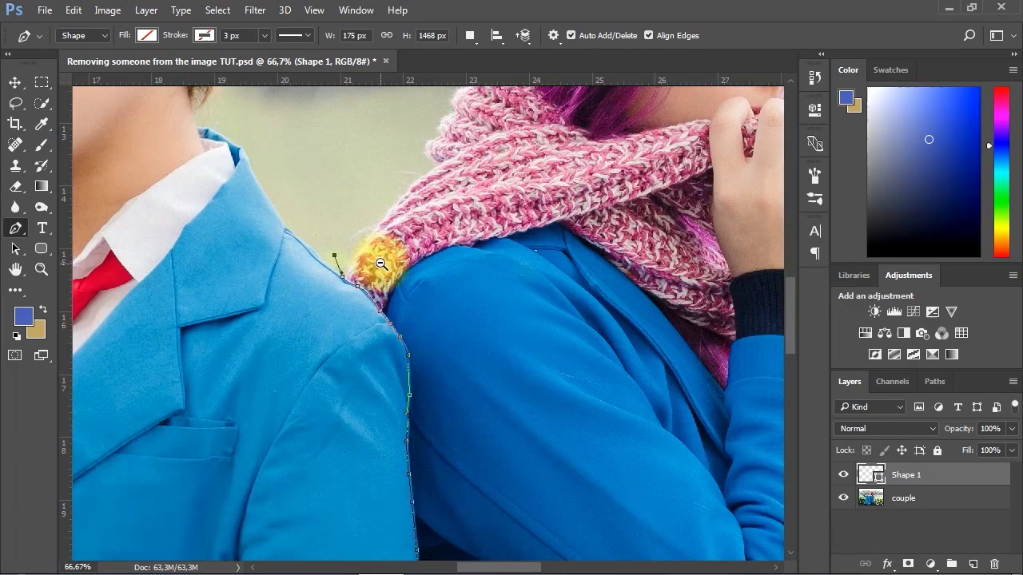
{"action": "left_click", "coordinate": [375, 260], "text": "alt"}
{"action": "left_click_drag", "start_coordinate": [340, 277], "coordinate": [351, 240]}
{"action": "left_click_drag", "start_coordinate": [382, 170], "coordinate": [408, 136]}
{"action": "left_click_drag", "start_coordinate": [409, 132], "coordinate": [344, 218]}
{"action": "left_click_drag", "start_coordinate": [463, 195], "coordinate": [527, 230]}
{"action": "left_click_drag", "start_coordinate": [582, 420], "coordinate": [501, 290]}
{"action": "left_click_drag", "start_coordinate": [524, 212], "coordinate": [532, 262]}
{"action": "scroll", "coordinate": [532, 263], "scroll_direction": "down", "scroll_amount": 2}
{"action": "left_click_drag", "start_coordinate": [536, 472], "coordinate": [516, 317]}
{"action": "left_click_drag", "start_coordinate": [525, 318], "coordinate": [524, 347]}
{"action": "left_click_drag", "start_coordinate": [511, 151], "coordinate": [502, 159]}
{"action": "left_click_drag", "start_coordinate": [524, 318], "coordinate": [515, 325]}
{"action": "left_click", "coordinate": [504, 476]}
{"action": "left_click", "coordinate": [484, 534]}
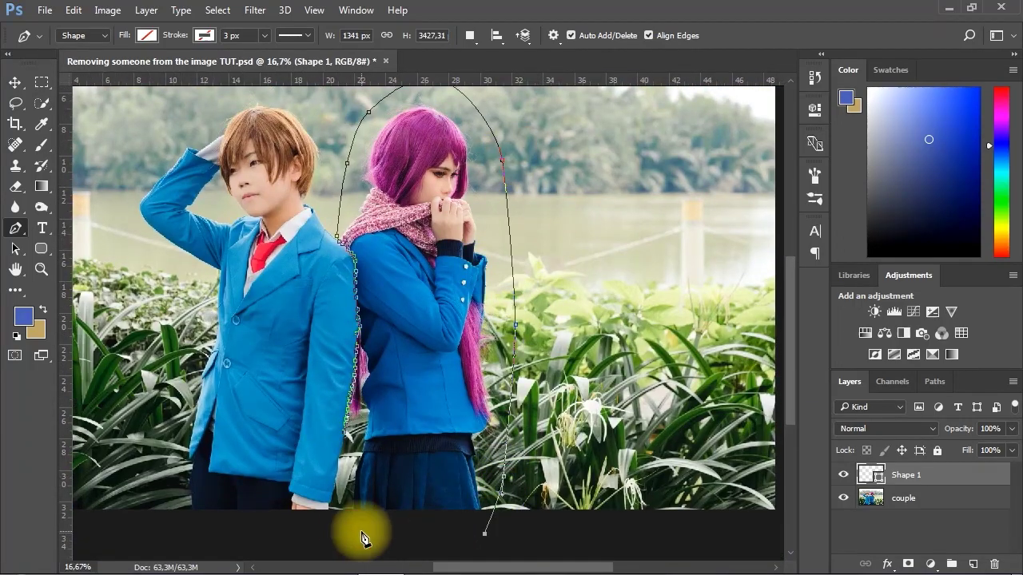
Close the path beneath the skirt and back up to its starting point on the sleeve, enclosing the purple-haired person.
{"action": "left_click_drag", "start_coordinate": [361, 531], "coordinate": [346, 518]}
{"action": "left_click_drag", "start_coordinate": [343, 493], "coordinate": [408, 326]}
{"action": "left_click", "coordinate": [336, 452]}
{"action": "left_click", "coordinate": [343, 456]}
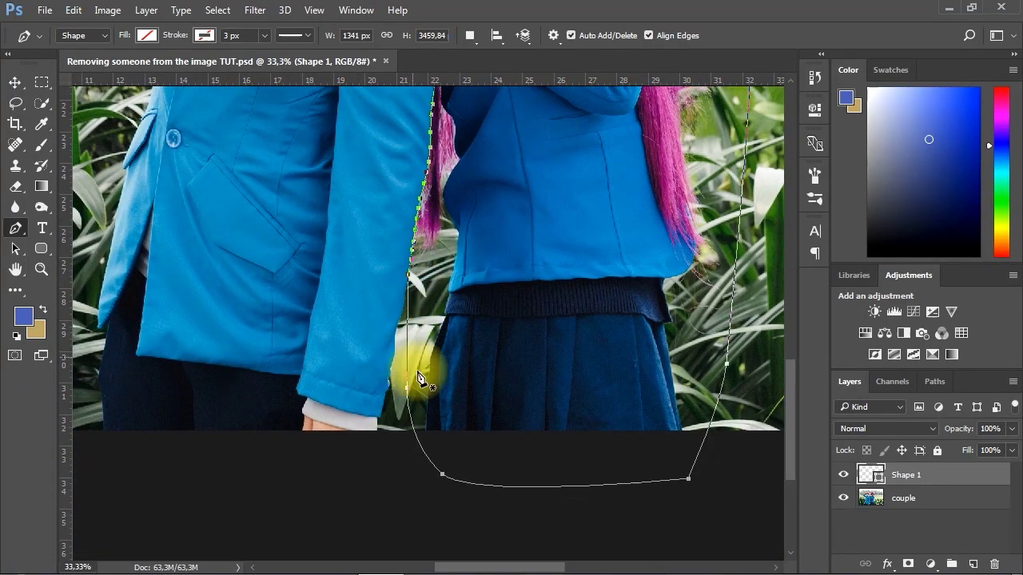
{"action": "left_click", "coordinate": [442, 259], "text": "alt"}
{"action": "left_click", "coordinate": [442, 260], "text": "alt"}
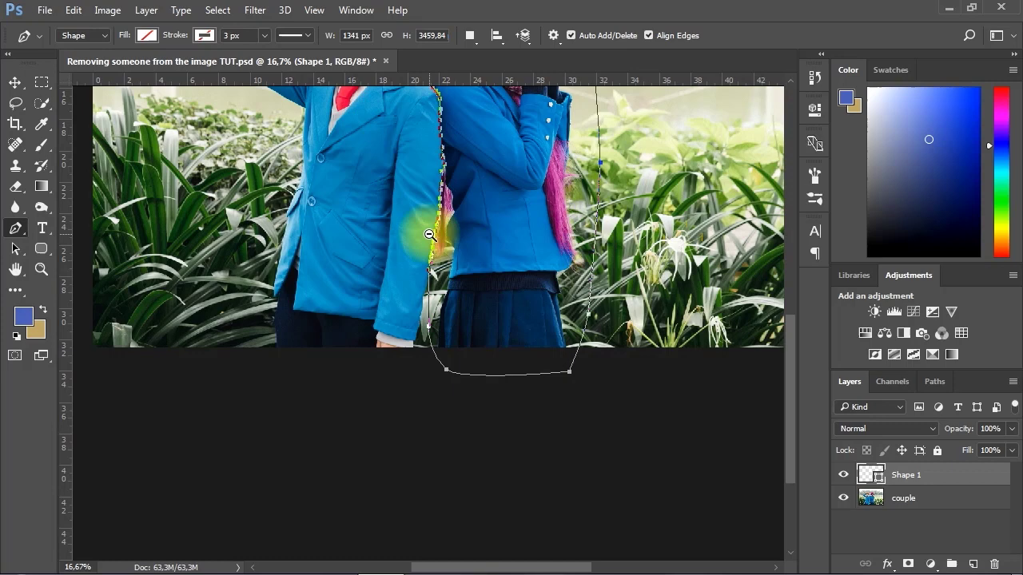
{"action": "left_click_drag", "start_coordinate": [440, 189], "coordinate": [384, 296]}
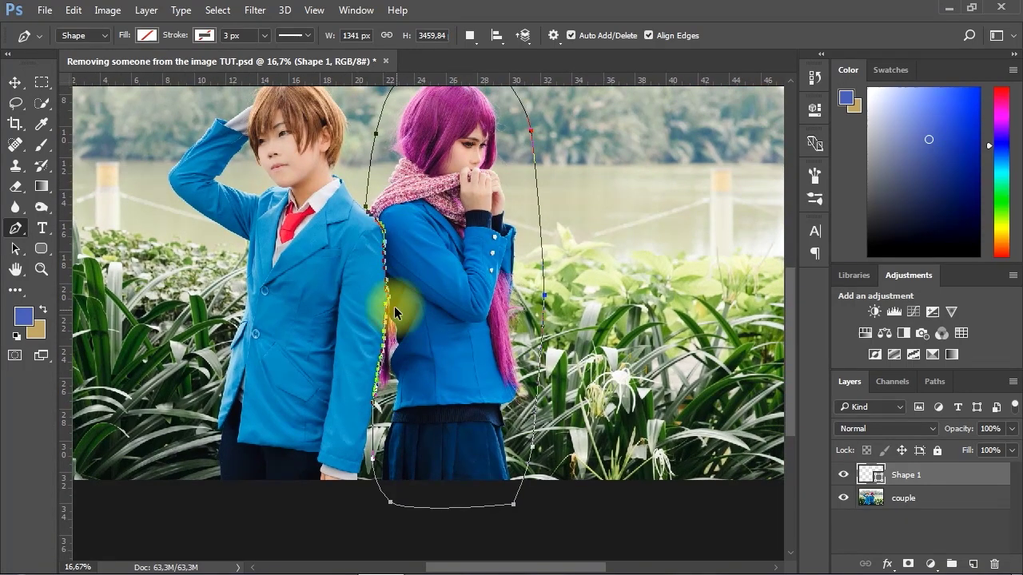
{"action": "left_click", "coordinate": [390, 304], "text": "alt"}
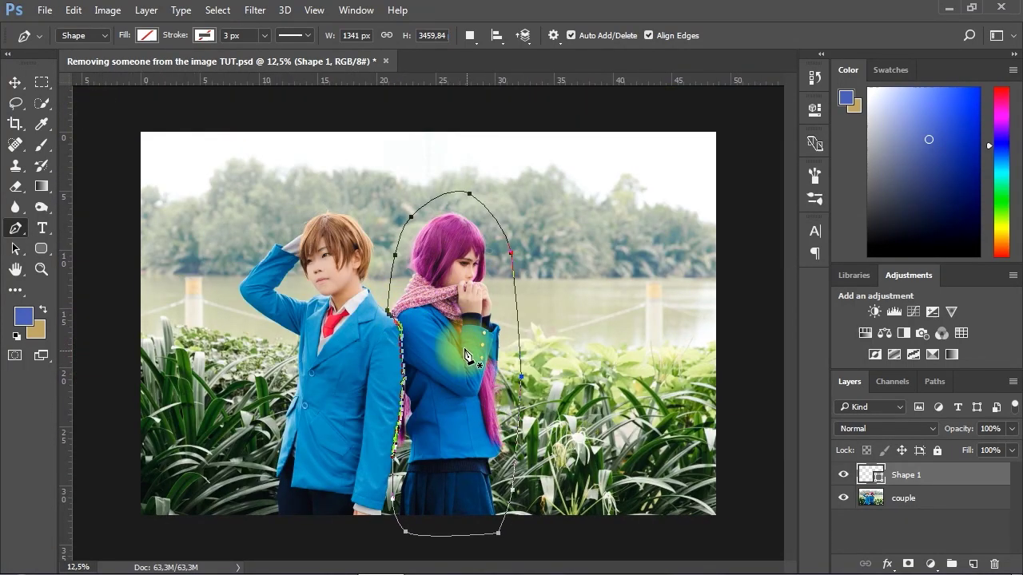
Duplicate the Shape 1 layer as "Shape 1 copy" in the same document.
{"action": "left_click", "coordinate": [15, 82]}
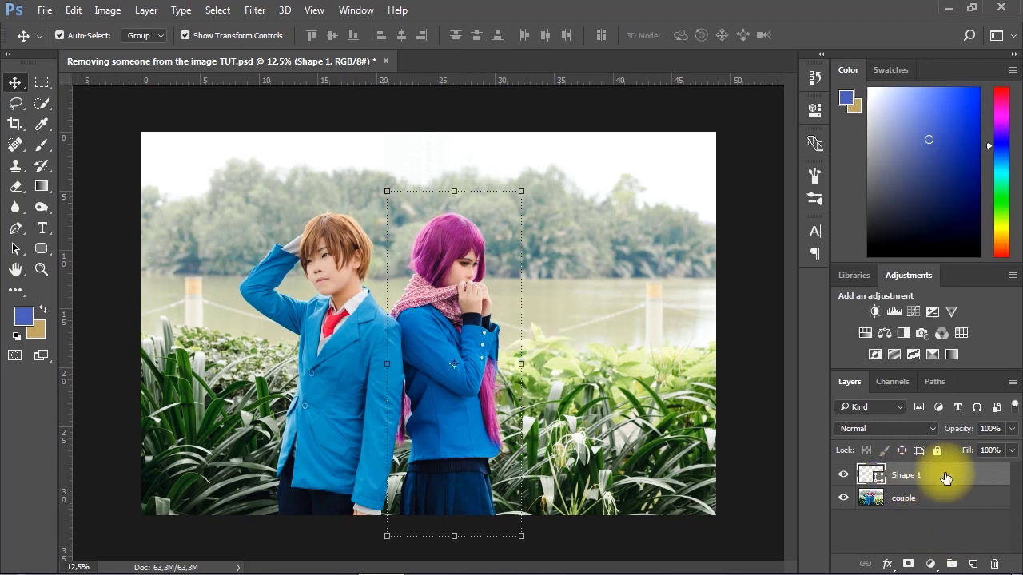
{"action": "right_click", "coordinate": [944, 475]}
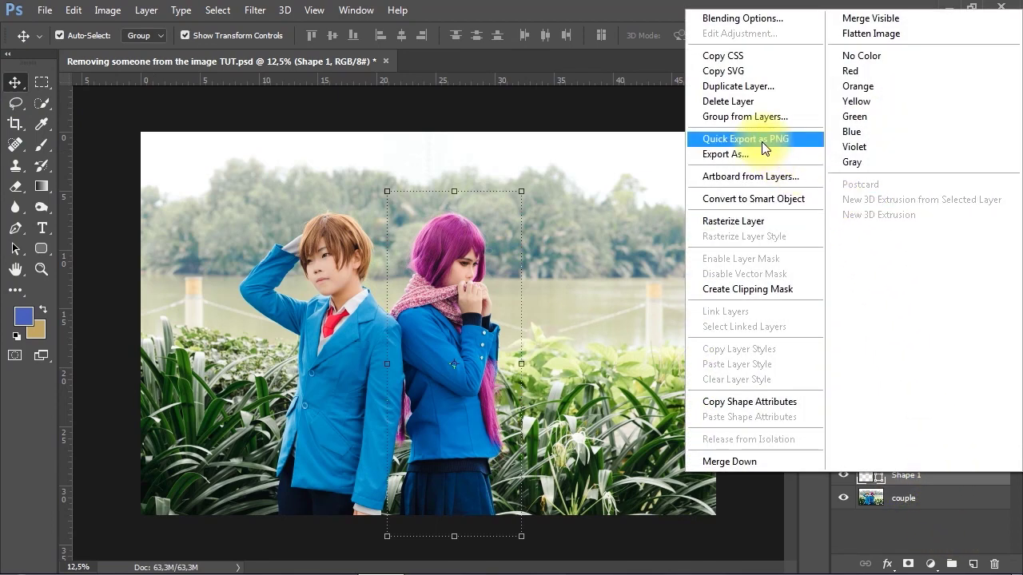
{"action": "left_click", "coordinate": [783, 85]}
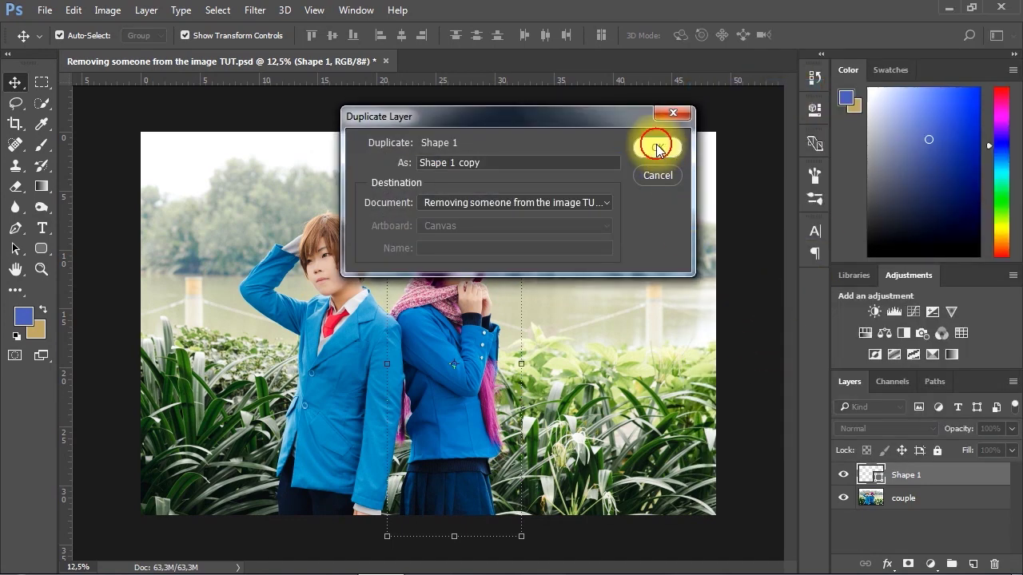
{"action": "left_click", "coordinate": [655, 147]}
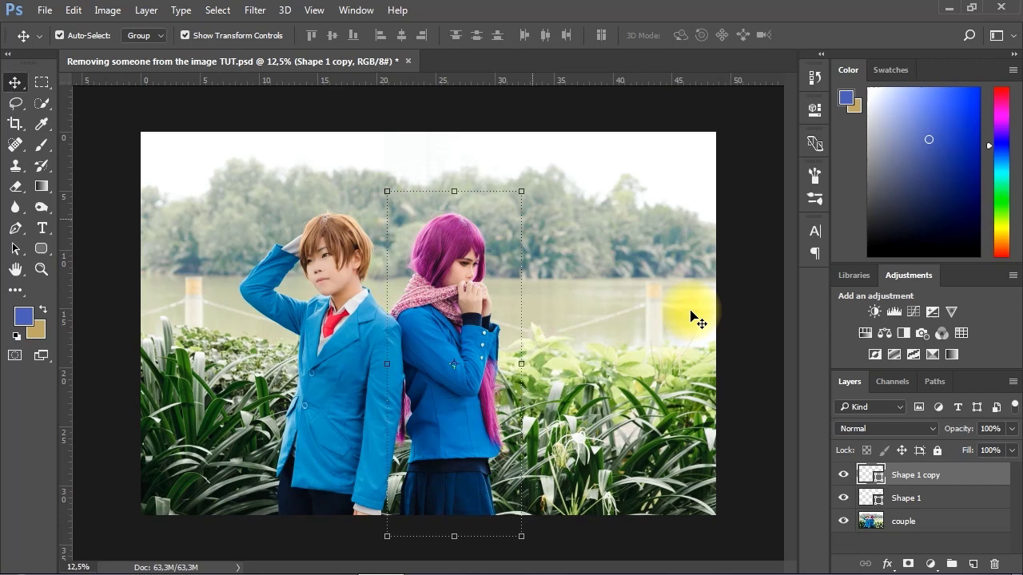
Load the Shape 1 copy outline as a selection and transform it horizontally to X 4319.50 px, over the empty background beside the couple.
{"action": "left_click_drag", "start_coordinate": [871, 480], "coordinate": [864, 476]}
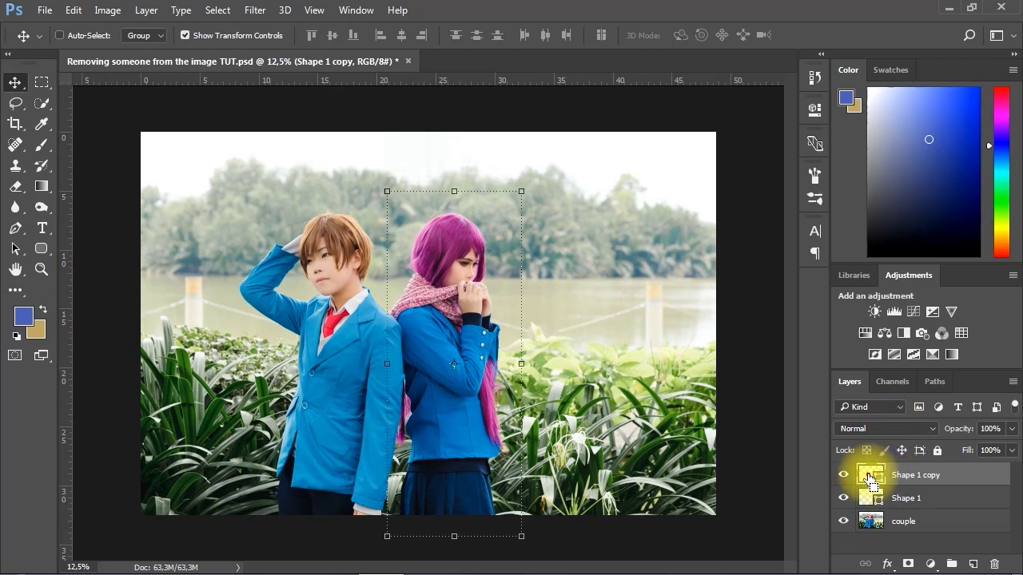
{"action": "left_click_drag", "start_coordinate": [871, 480], "coordinate": [604, 334]}
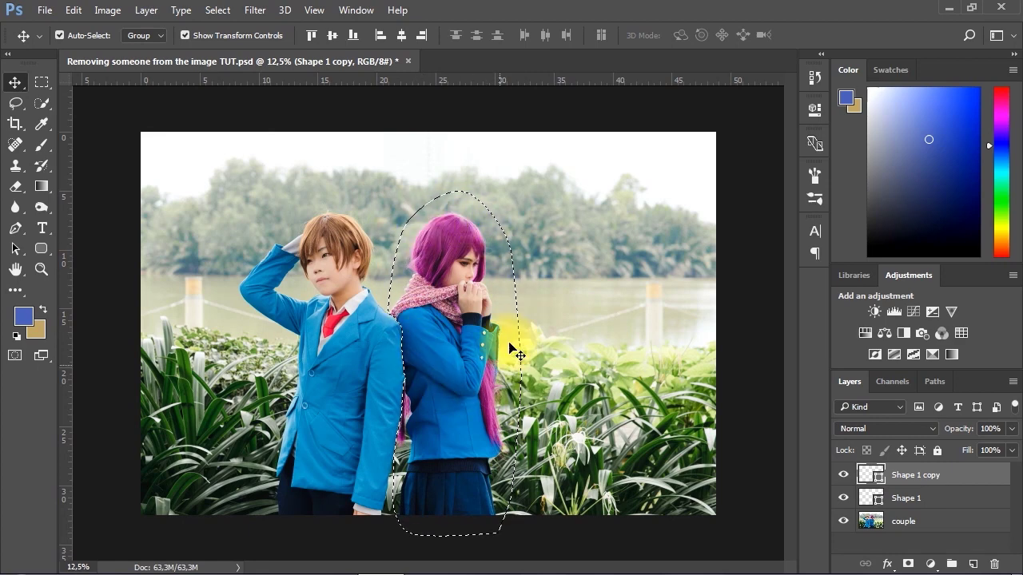
{"action": "left_click", "coordinate": [221, 10]}
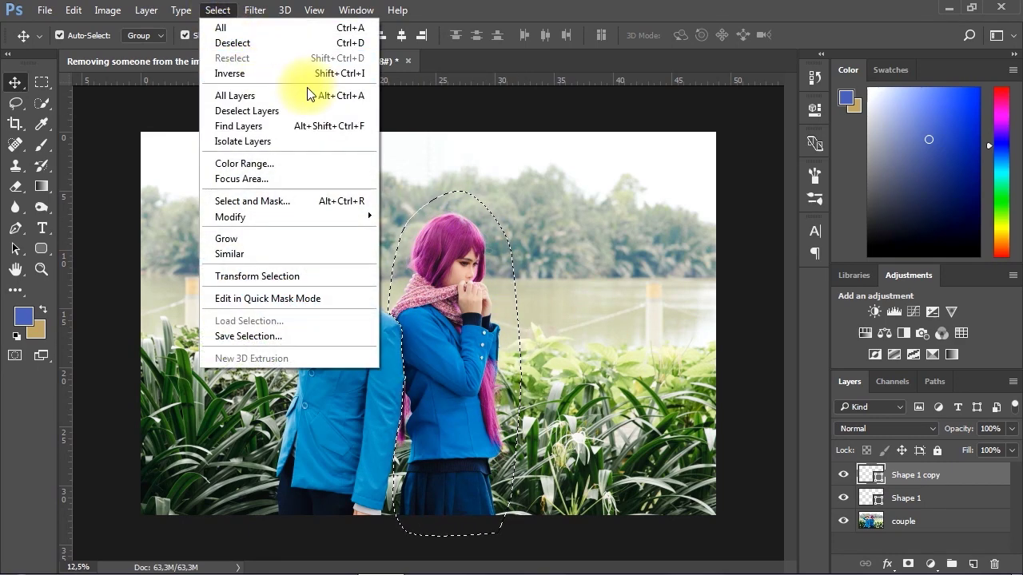
{"action": "left_click", "coordinate": [318, 277]}
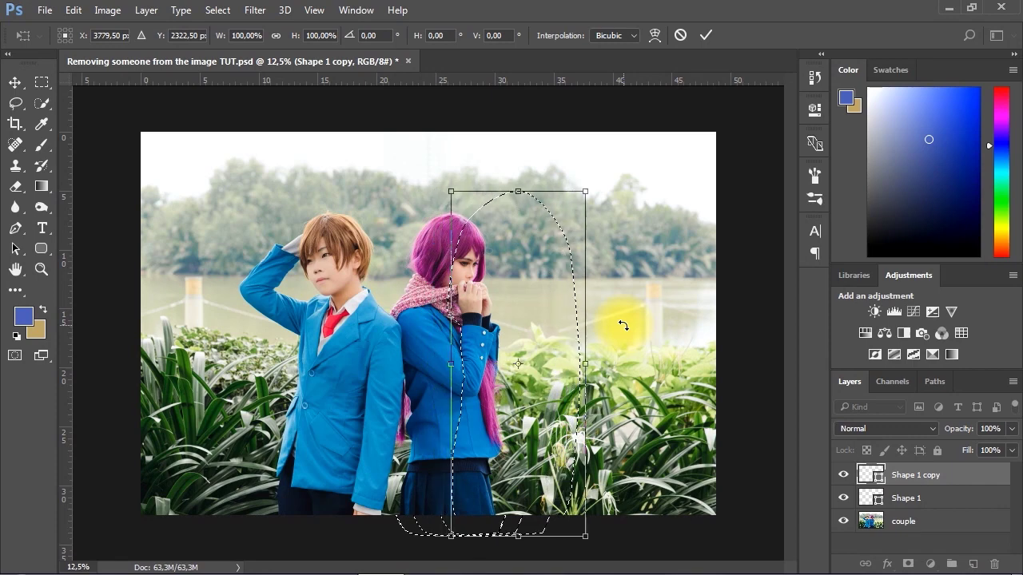
{"action": "key", "text": "shift+Right"}
{"action": "key", "text": "shift+Right"}
{"action": "key", "text": "shift+Right"}
{"action": "key", "text": "shift+Right"}
{"action": "key", "text": "shift+Right"}
{"action": "key", "text": "shift+Right"}
{"action": "key", "text": "shift+Right"}
{"action": "key", "text": "shift+Right"}
{"action": "key", "text": "shift+Right"}
{"action": "key", "text": "shift+Right"}
{"action": "key", "text": "shift+Right"}
{"action": "key", "text": "shift+Right"}
{"action": "key", "text": "shift+Right"}
{"action": "key", "text": "shift+Right"}
{"action": "key", "text": "shift+Right"}
{"action": "key", "text": "shift+Right"}
{"action": "key", "text": "shift+Right"}
{"action": "key", "text": "shift+Right"}
{"action": "key", "text": "shift+Right"}
{"action": "key", "text": "shift+Right"}
{"action": "key", "text": "shift+Right"}
{"action": "key", "text": "shift+Right"}
{"action": "key", "text": "shift+Right"}
{"action": "key", "text": "shift+Right"}
{"action": "key", "text": "shift+Right"}
{"action": "key", "text": "shift+Right"}
{"action": "key", "text": "shift+Right"}
{"action": "key", "text": "shift+Right"}
{"action": "key", "text": "shift+Right"}
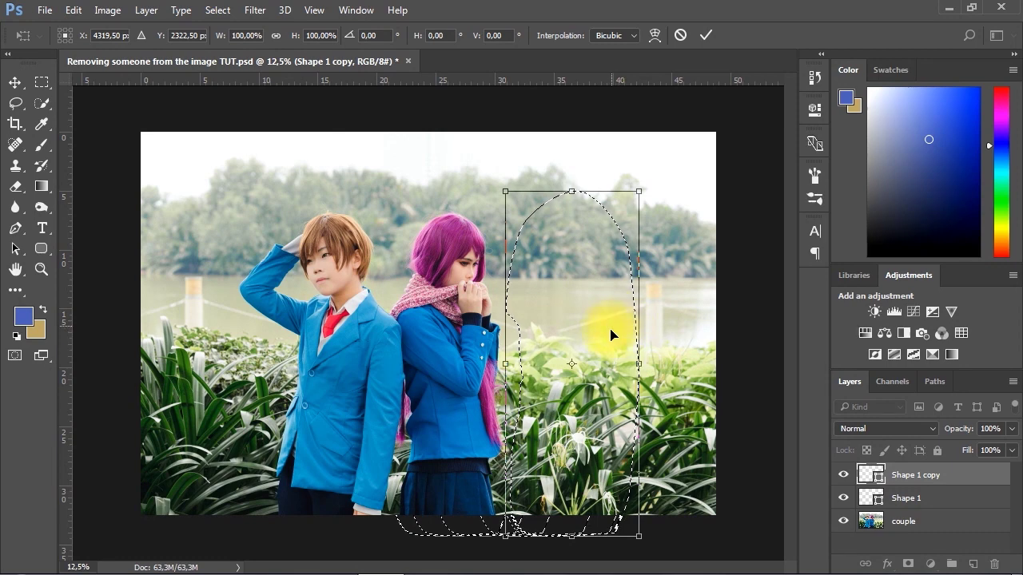
{"action": "left_click", "coordinate": [571, 445]}
{"action": "left_click_drag", "start_coordinate": [566, 445], "coordinate": [504, 429]}
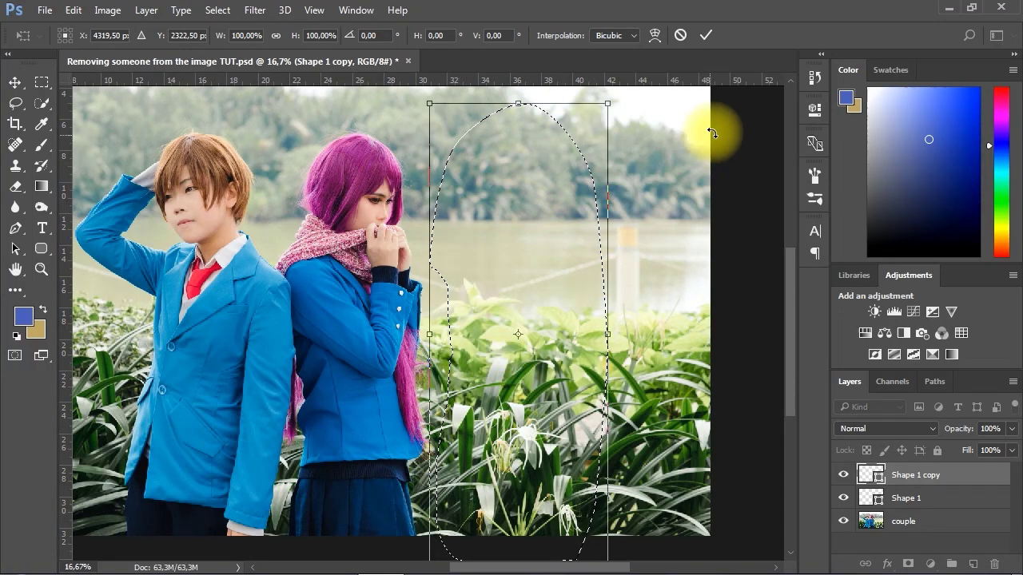
{"action": "left_click", "coordinate": [707, 35]}
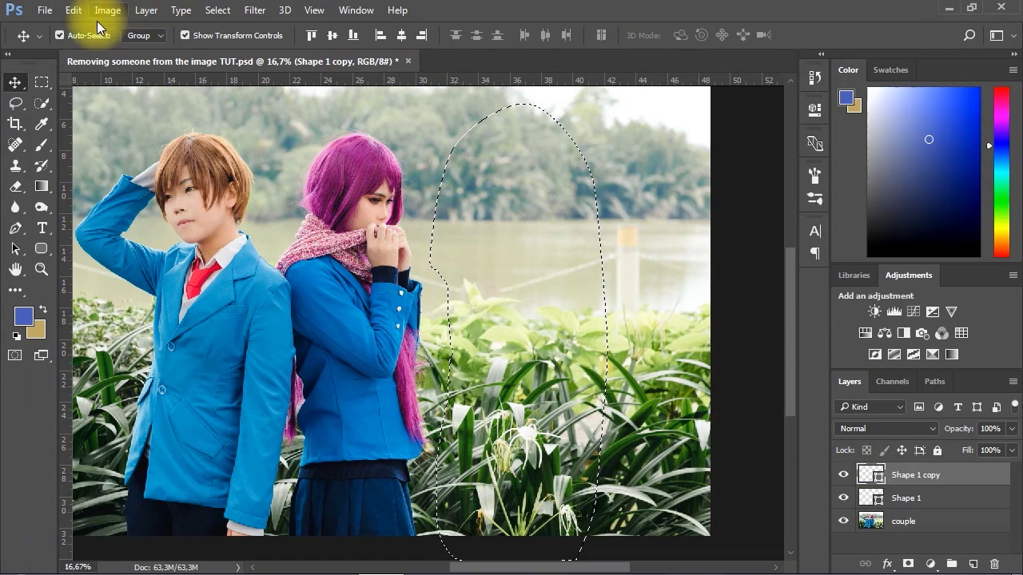
Copy the selected background area from the couple layer and clear the selection.
{"action": "left_click", "coordinate": [912, 524]}
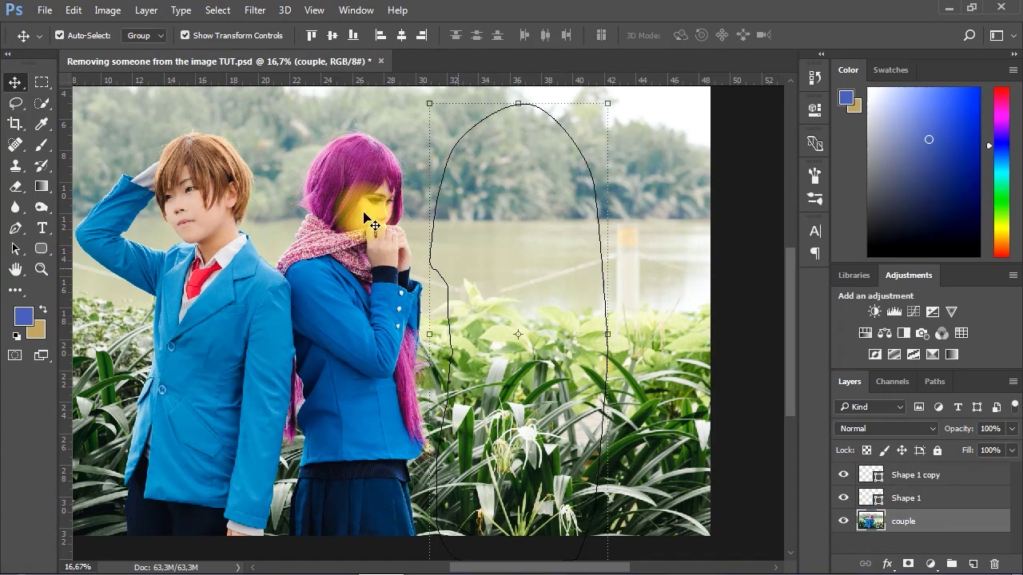
{"action": "left_click", "coordinate": [73, 12]}
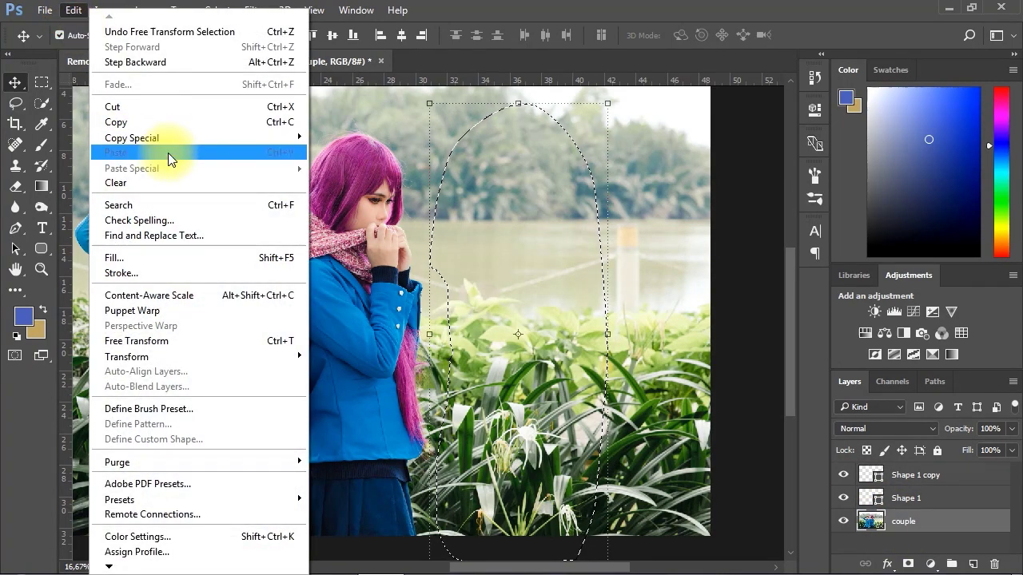
{"action": "left_click", "coordinate": [137, 122]}
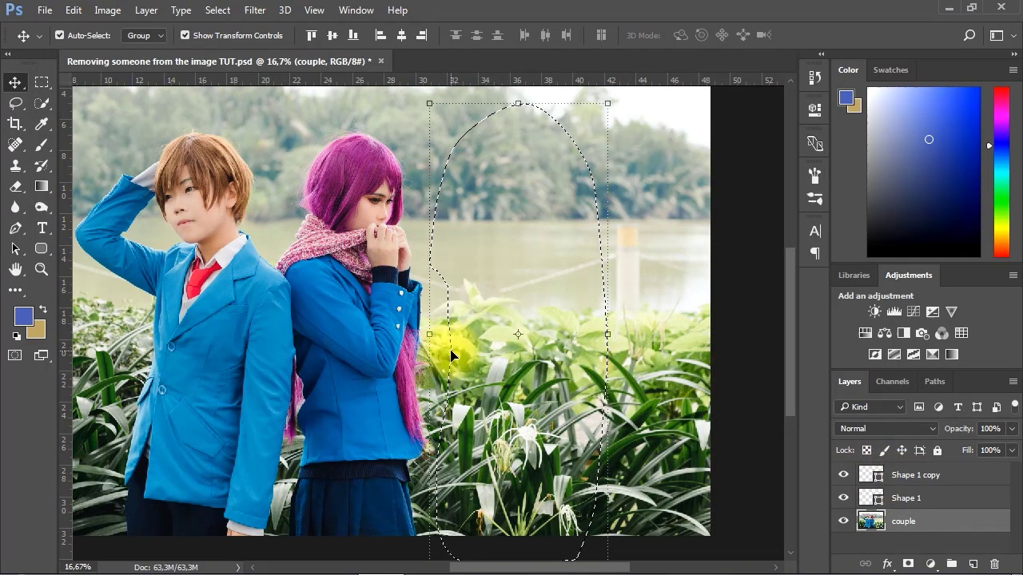
{"action": "key", "text": "ctrl+d"}
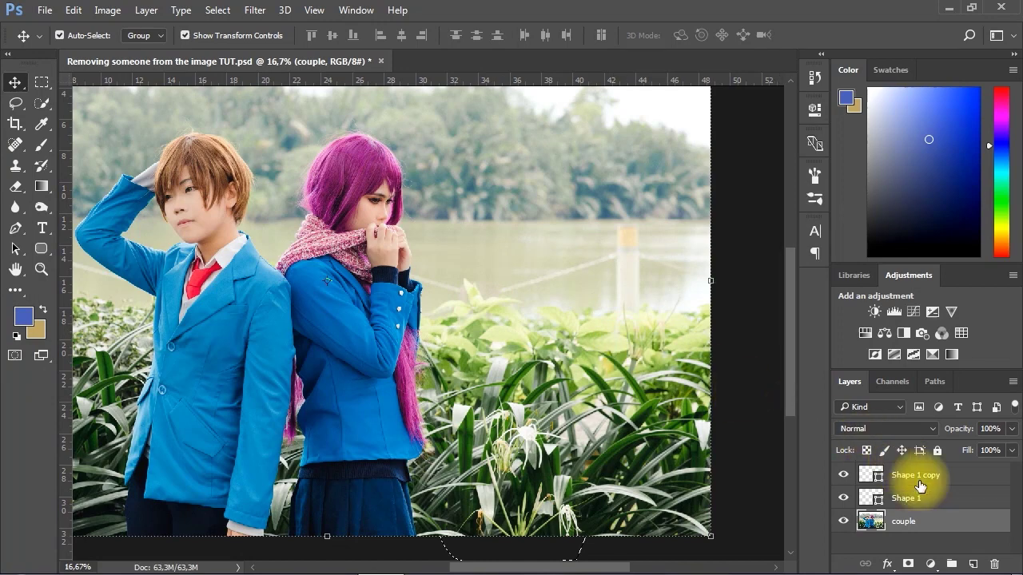
Load the original Shape 1 outline as a selection and make the couple layer active.
{"action": "left_click", "coordinate": [906, 499]}
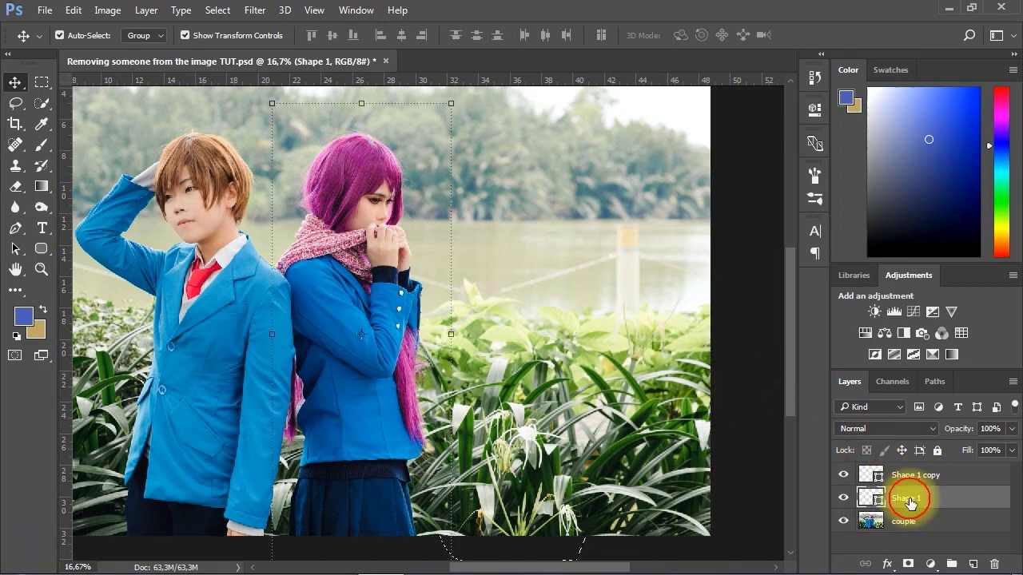
{"action": "left_click", "coordinate": [868, 500], "text": "ctrl"}
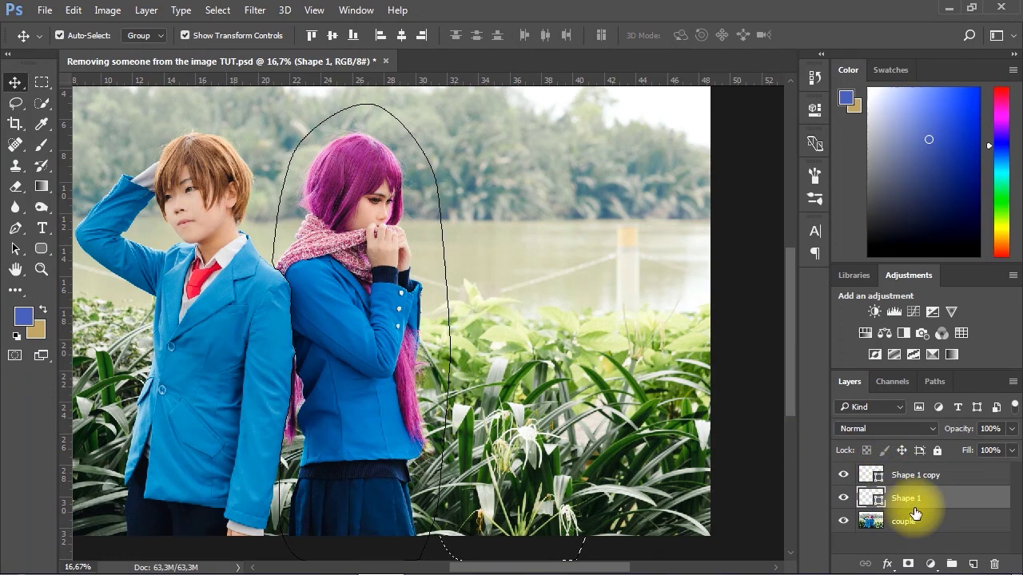
{"action": "left_click", "coordinate": [905, 521]}
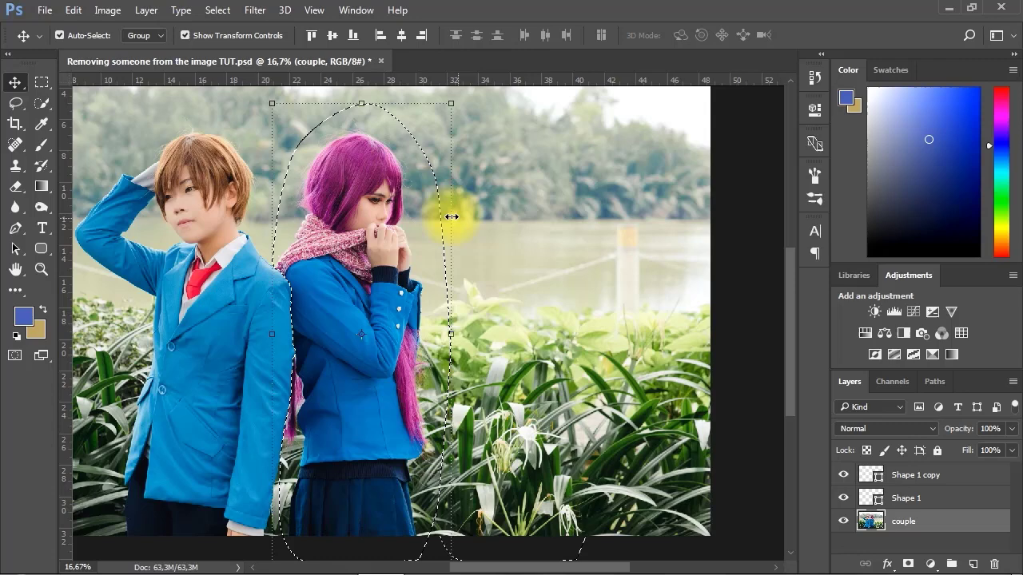
Paste the copied background over the purple-haired person as a new layer and clear the selection.
{"action": "left_click", "coordinate": [74, 9]}
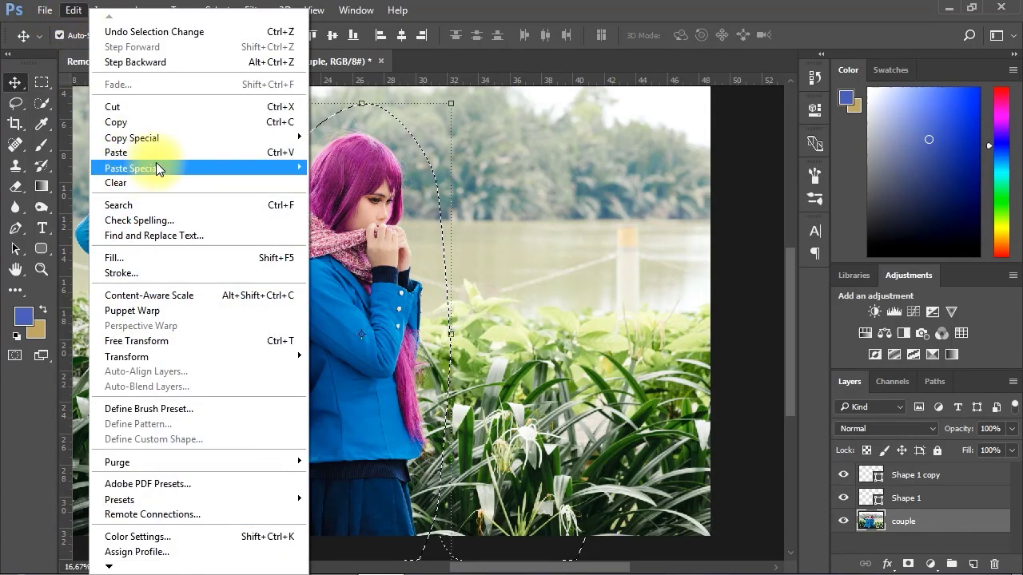
{"action": "left_click", "coordinate": [146, 152]}
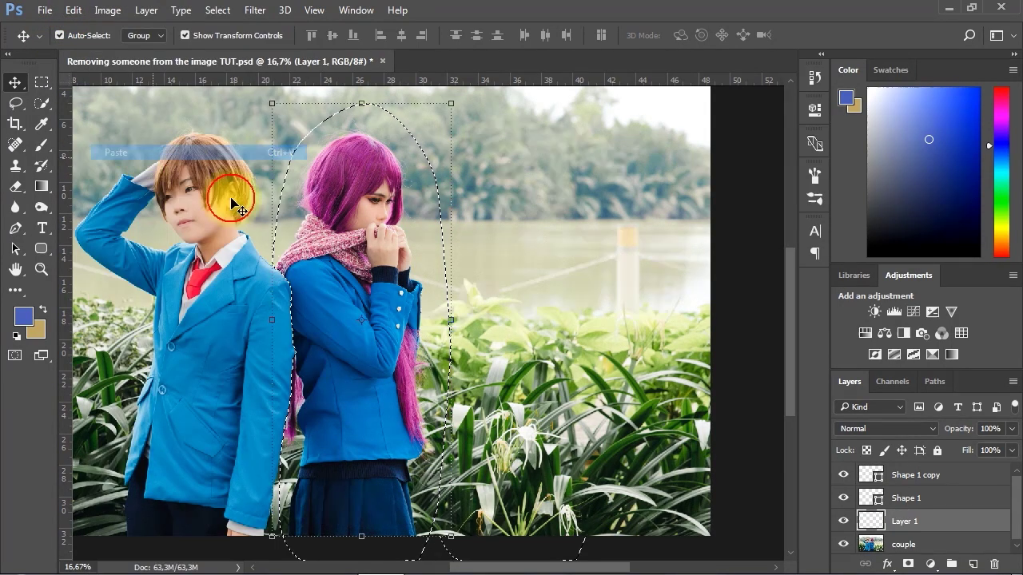
{"action": "left_click", "coordinate": [574, 279]}
{"action": "left_click_drag", "start_coordinate": [398, 297], "coordinate": [444, 302]}
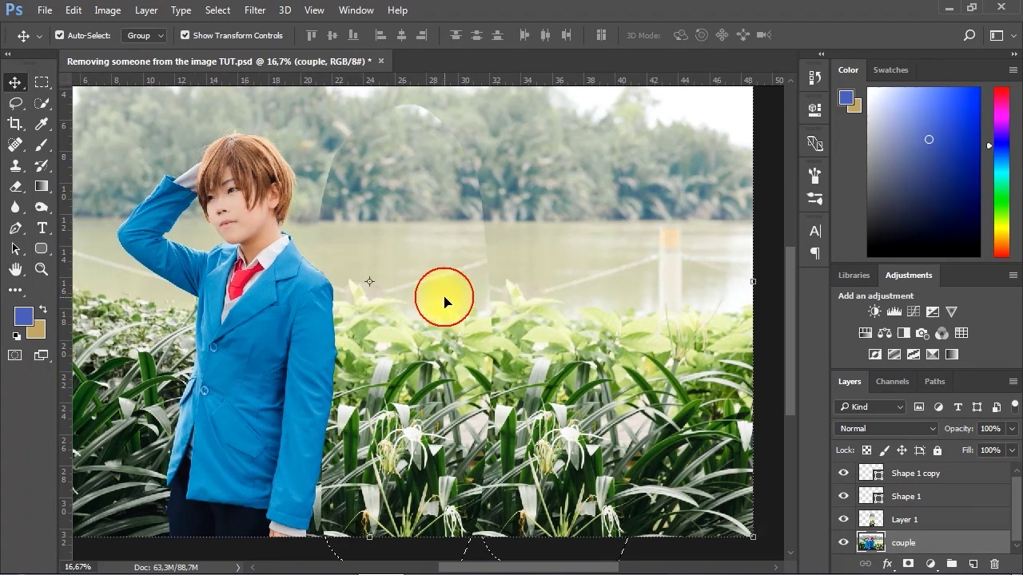
{"action": "left_click", "coordinate": [448, 309], "text": "alt"}
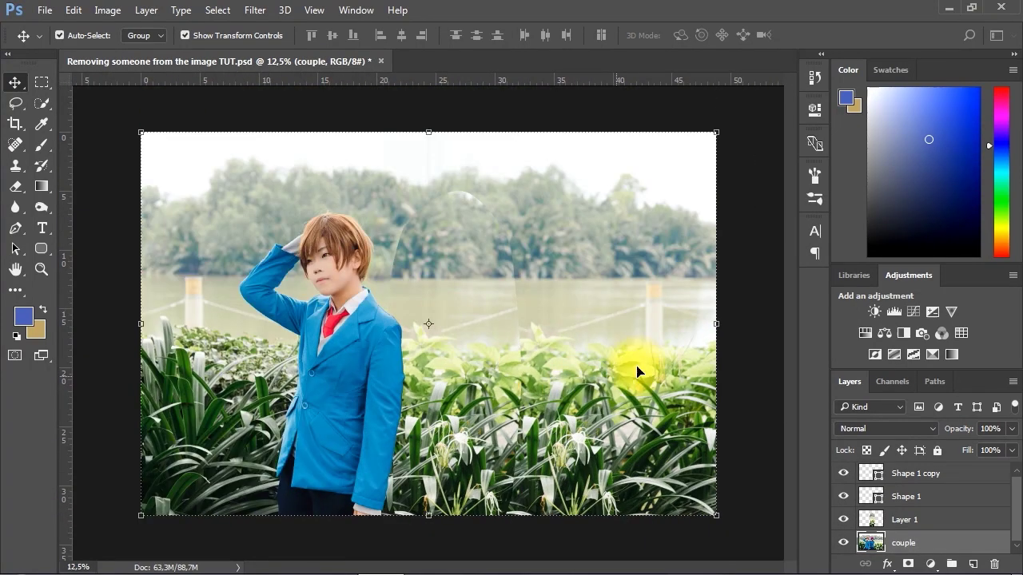
{"action": "left_click", "coordinate": [742, 289]}
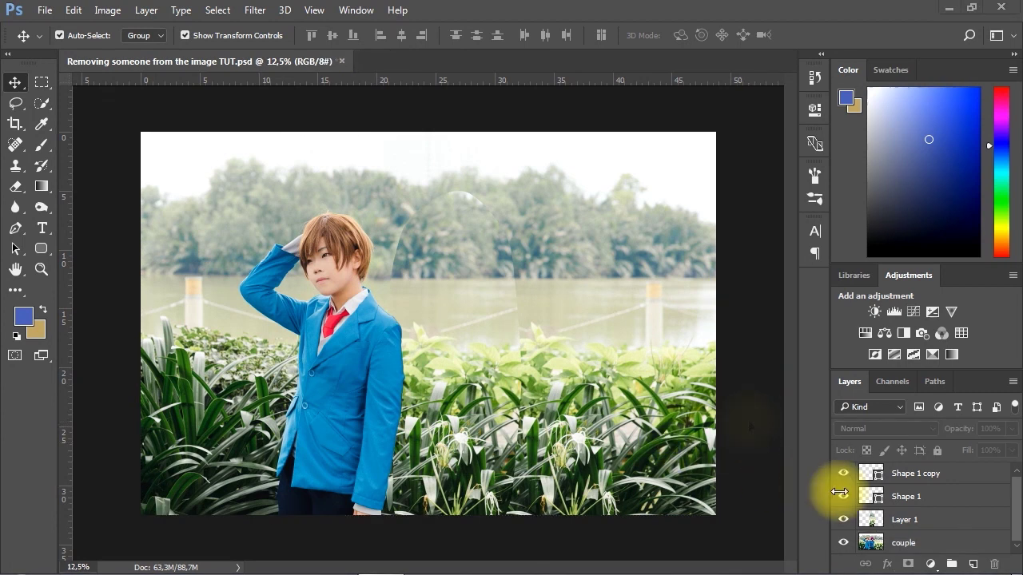
Merge the pasted background layer, Layer 1, with the couple layer.
{"action": "left_click", "coordinate": [901, 521]}
{"action": "scroll", "coordinate": [1013, 519], "scroll_direction": "up", "scroll_amount": 1}
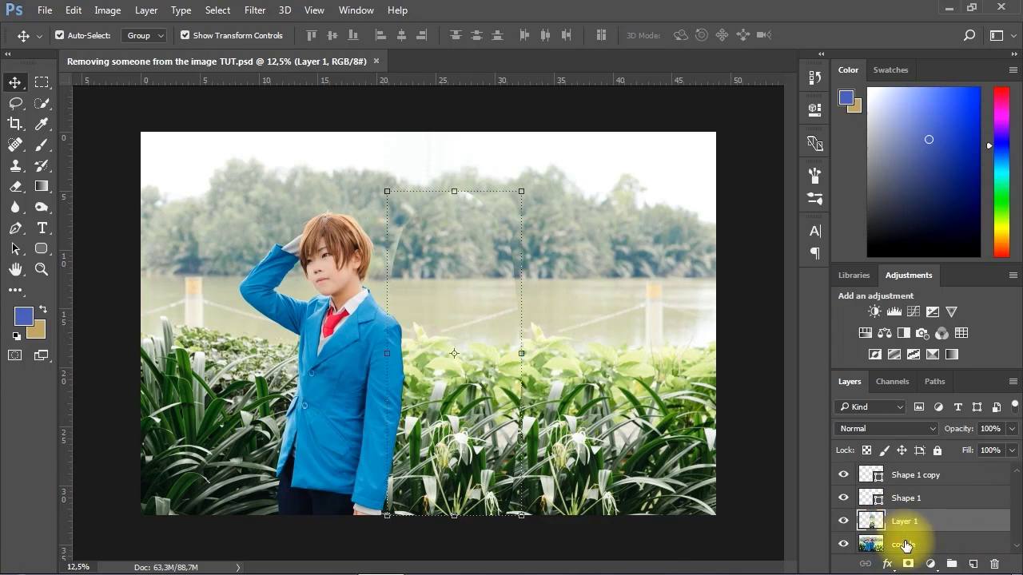
{"action": "left_click", "coordinate": [906, 544], "text": "shift"}
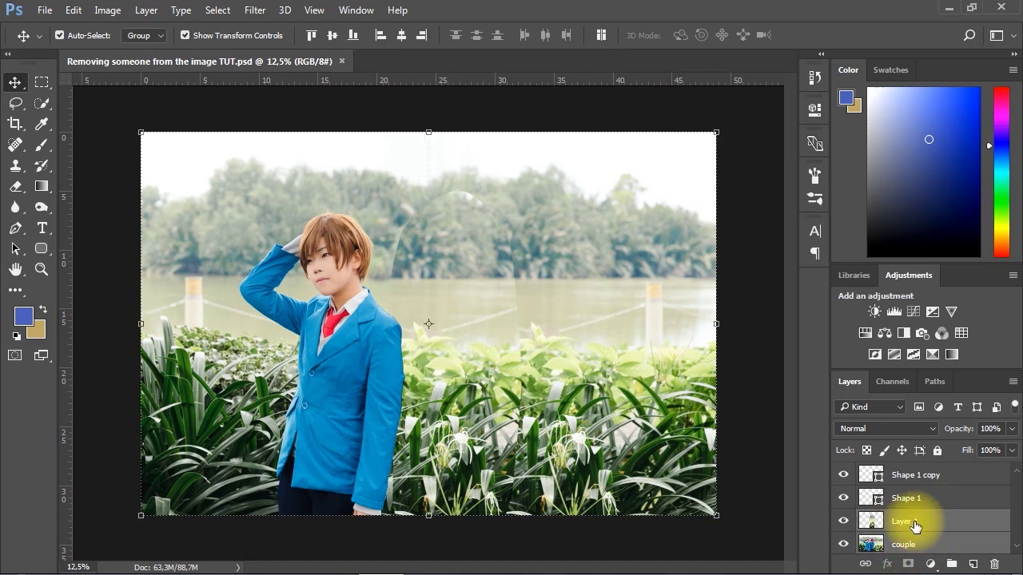
{"action": "key", "text": "ctrl+e"}
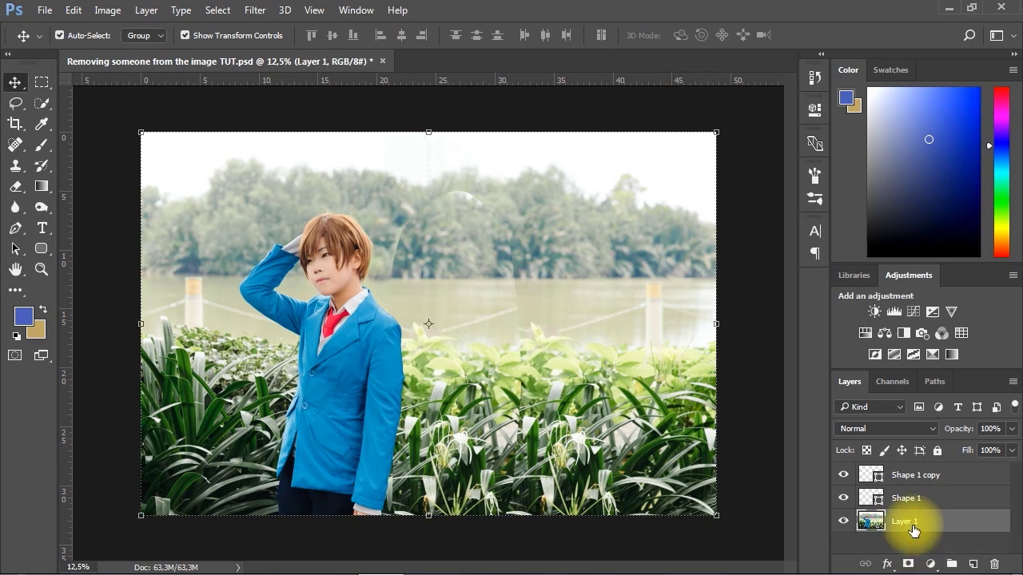
Delete the Shape 1 copy layer.
{"action": "left_click", "coordinate": [928, 478]}
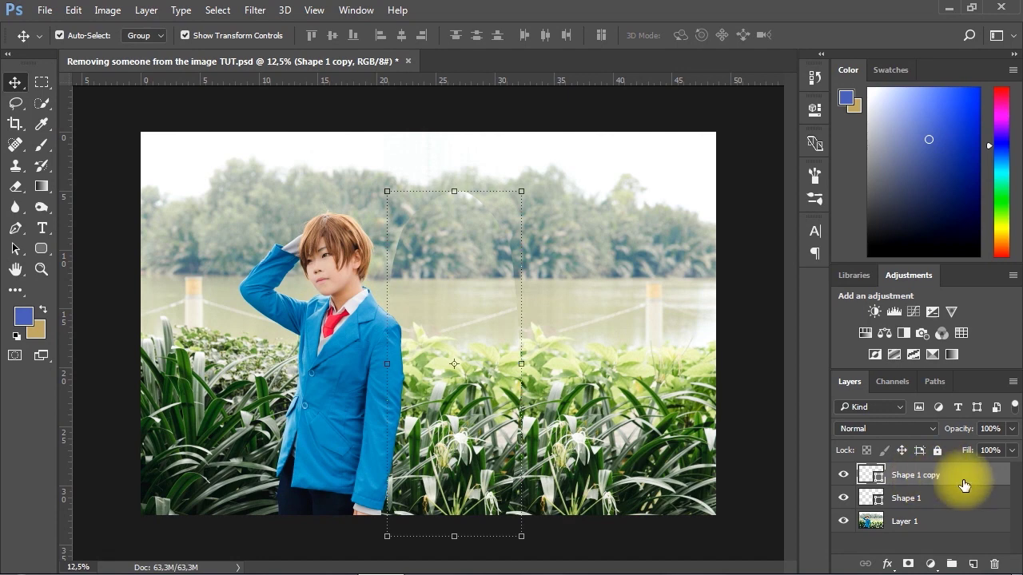
{"action": "left_click", "coordinate": [994, 564]}
{"action": "left_click", "coordinate": [408, 218]}
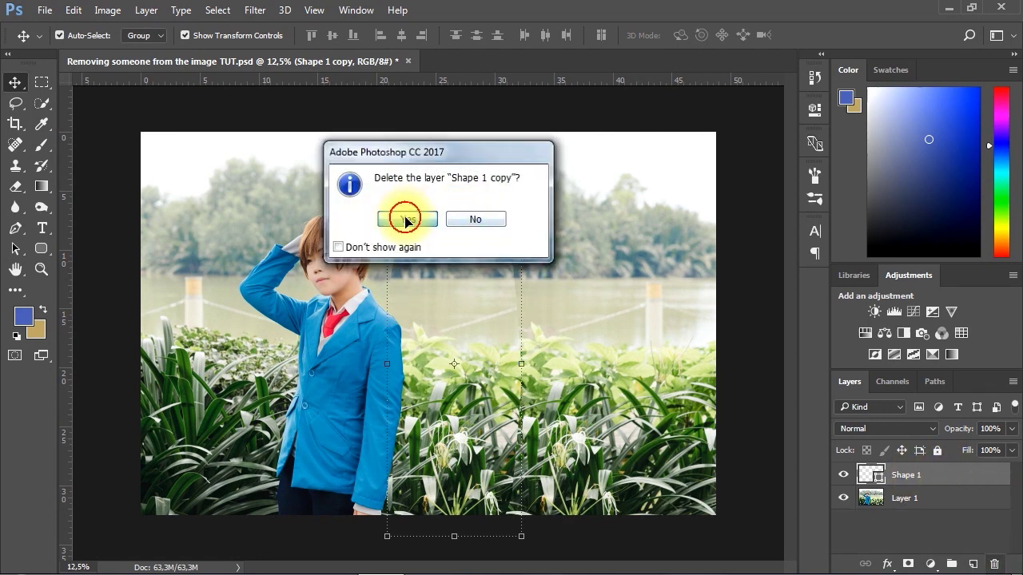
Set up the Clone Stamp for Layer 1 with a 480 px brush, 10% hardness and 70% opacity.
{"action": "left_click", "coordinate": [892, 502]}
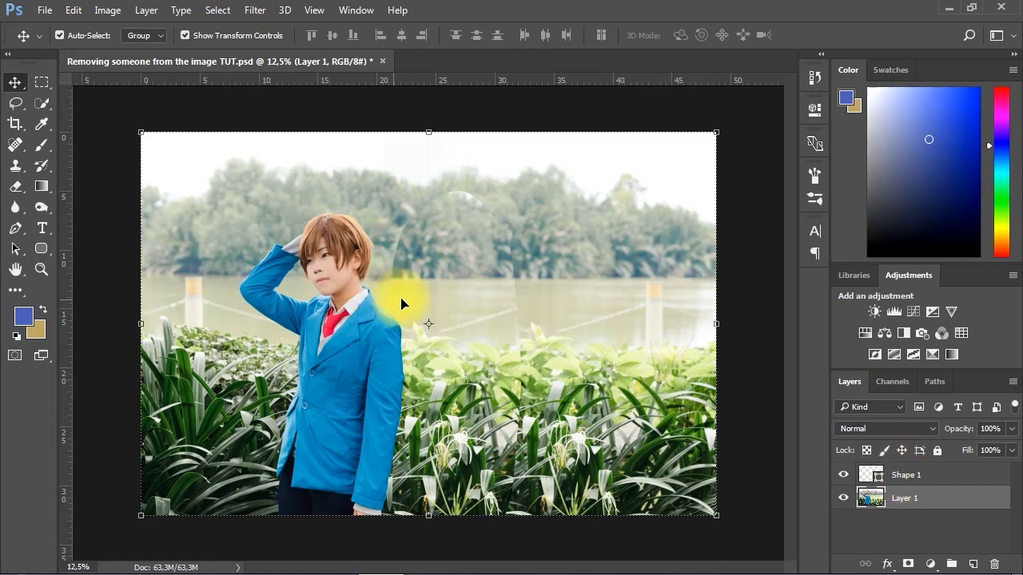
{"action": "left_click", "coordinate": [18, 170]}
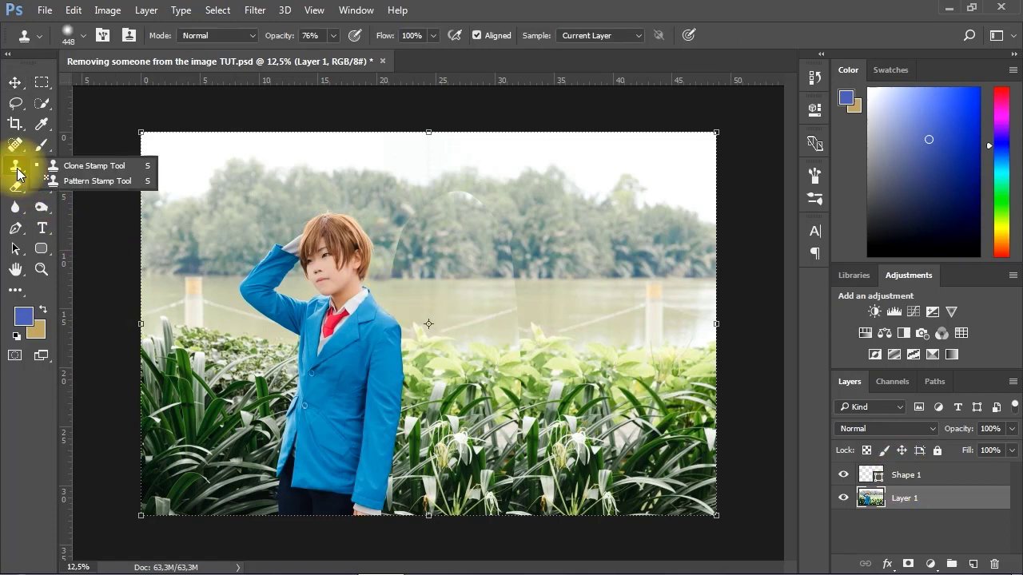
{"action": "left_click", "coordinate": [83, 167]}
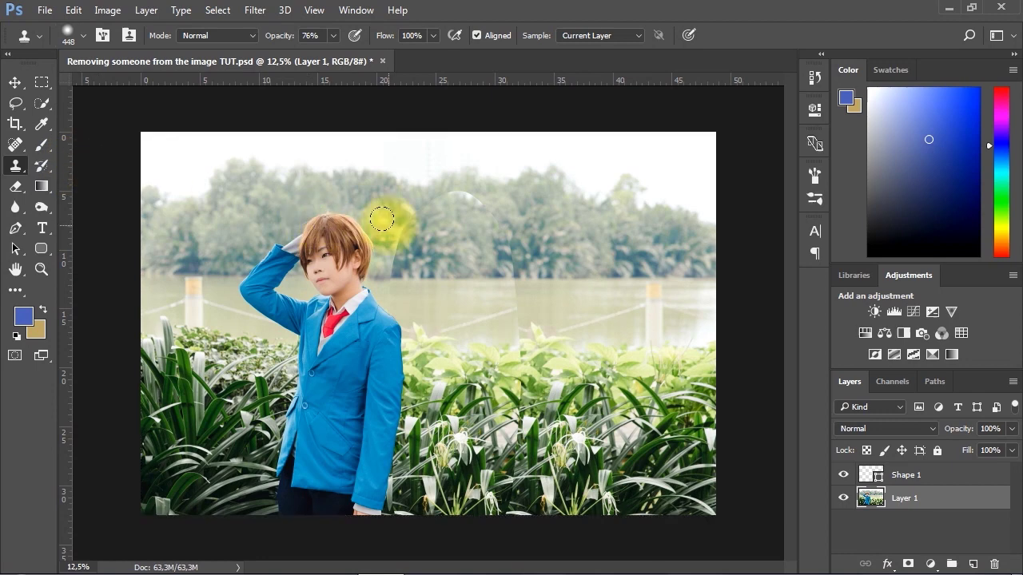
{"action": "left_click", "coordinate": [84, 35]}
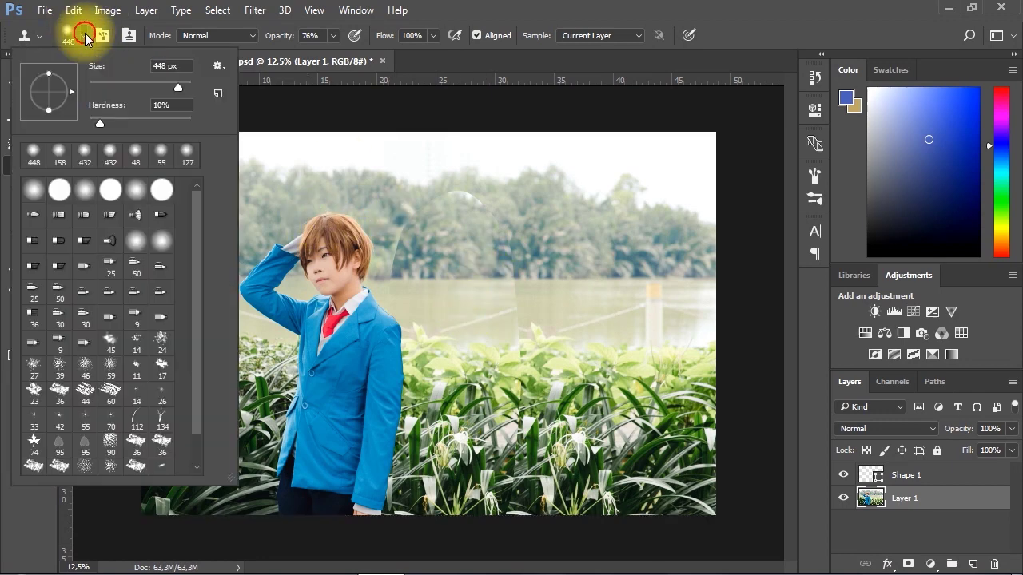
{"action": "left_click", "coordinate": [98, 124]}
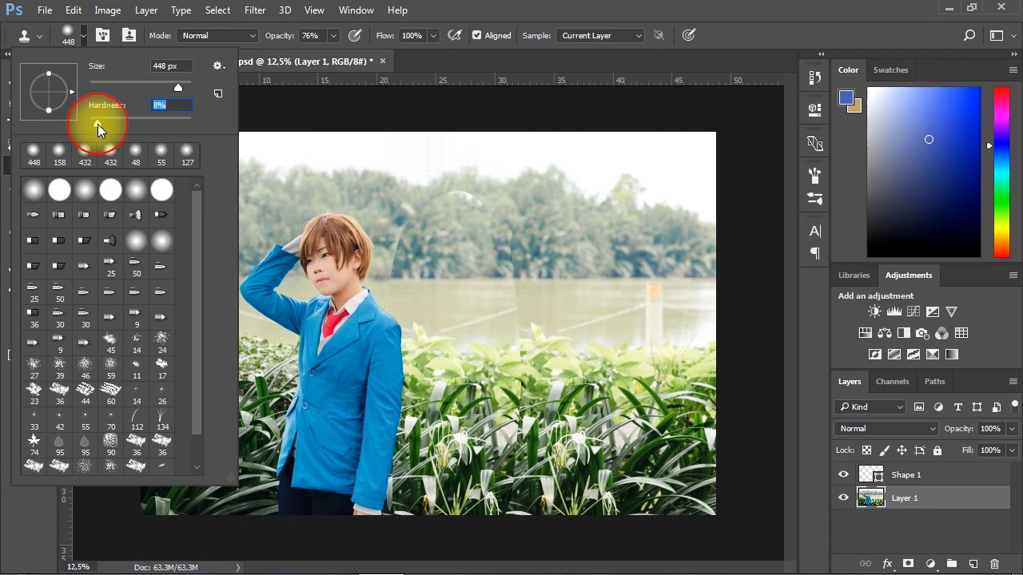
{"action": "left_click", "coordinate": [162, 105]}
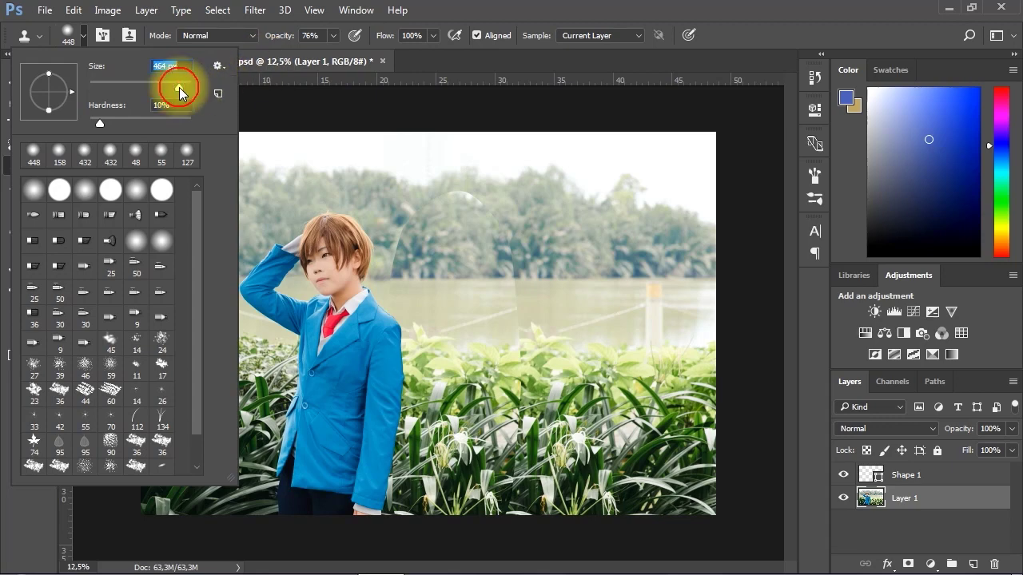
{"action": "left_click_drag", "start_coordinate": [179, 87], "coordinate": [179, 87]}
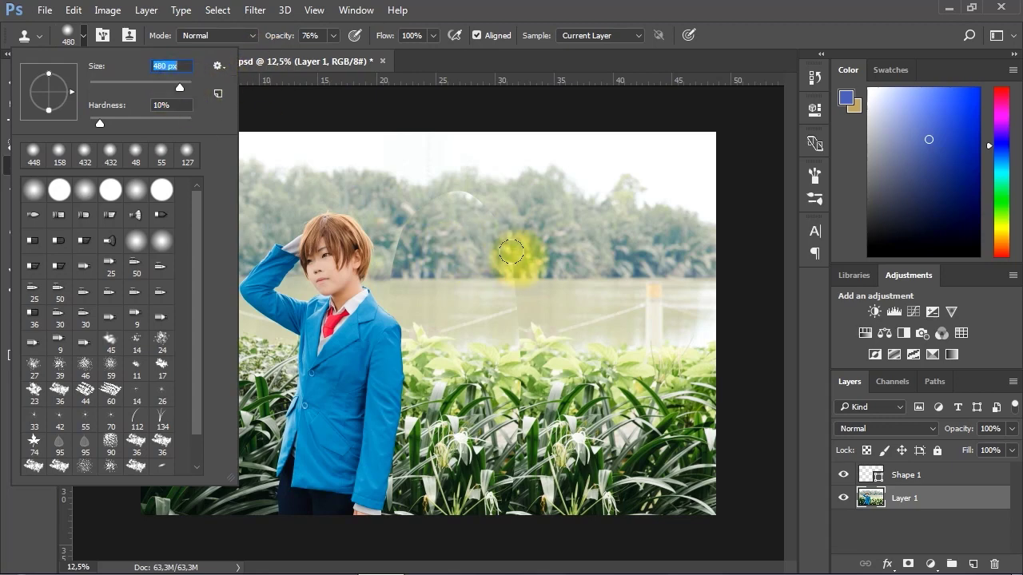
{"action": "left_click", "coordinate": [334, 41]}
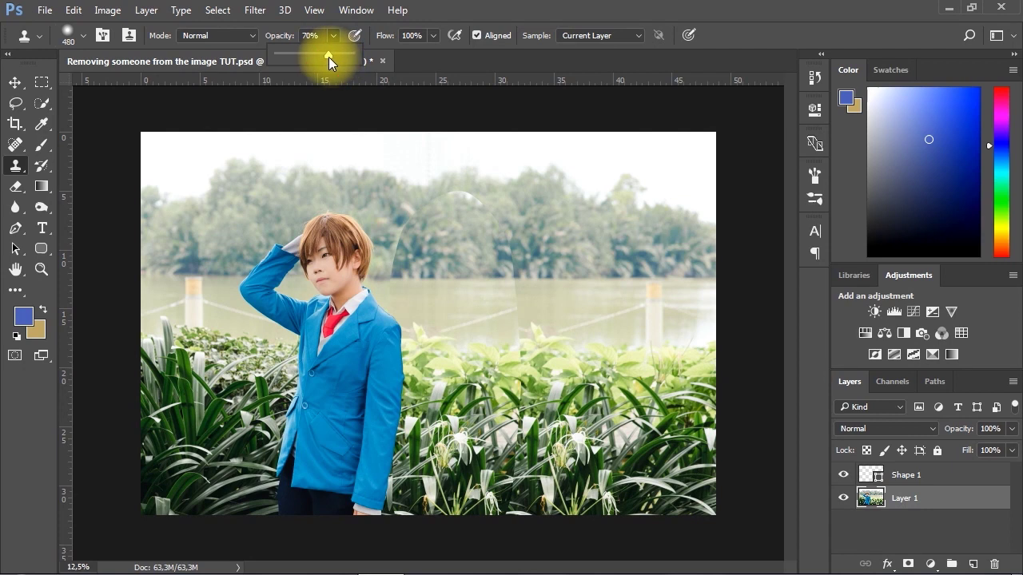
{"action": "left_click", "coordinate": [496, 11]}
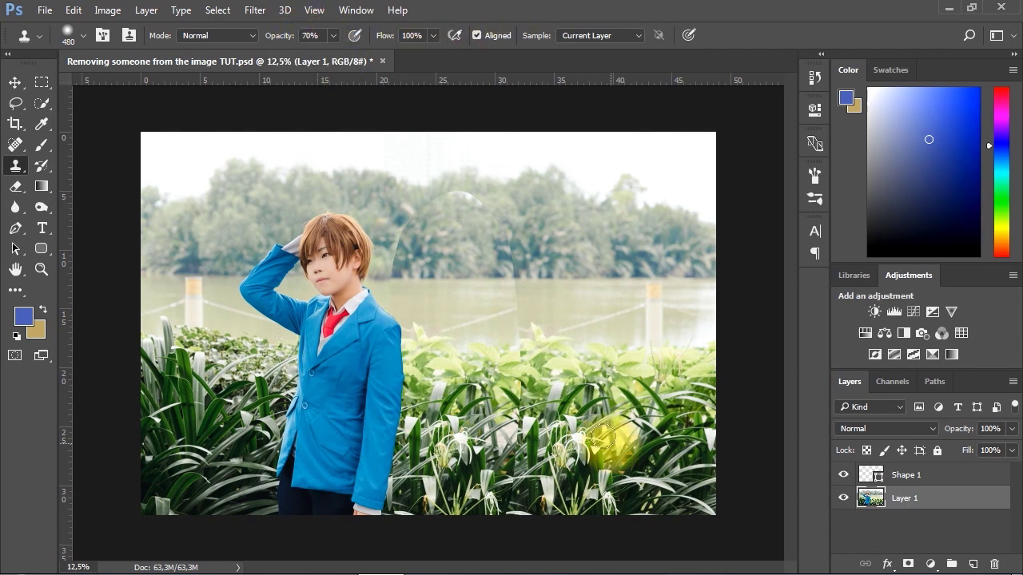
Clone nearby tree texture over the arched upper edge of the pasted patch to hide its seam.
{"action": "left_click", "coordinate": [502, 349]}
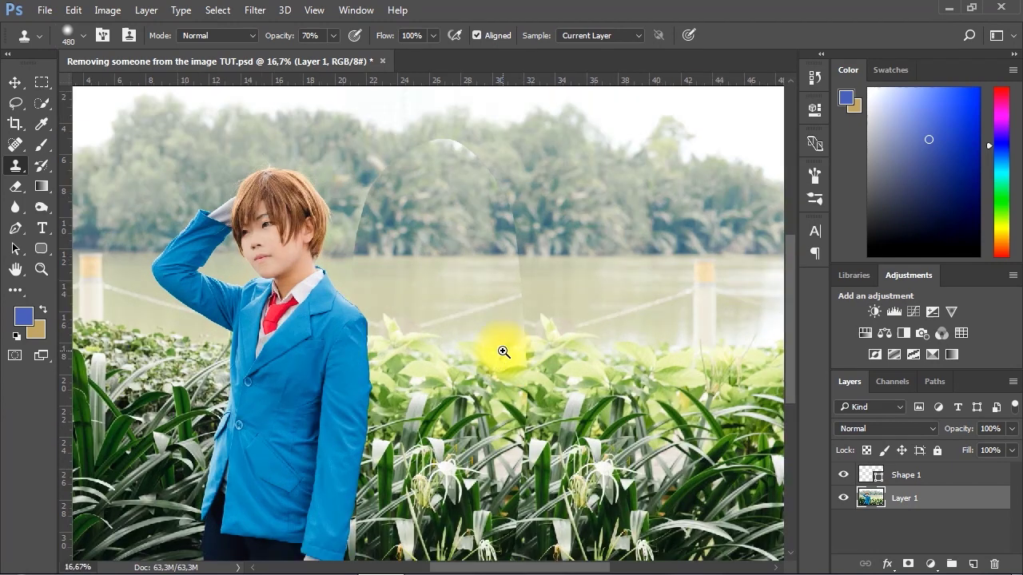
{"action": "left_click_drag", "start_coordinate": [488, 309], "coordinate": [440, 319]}
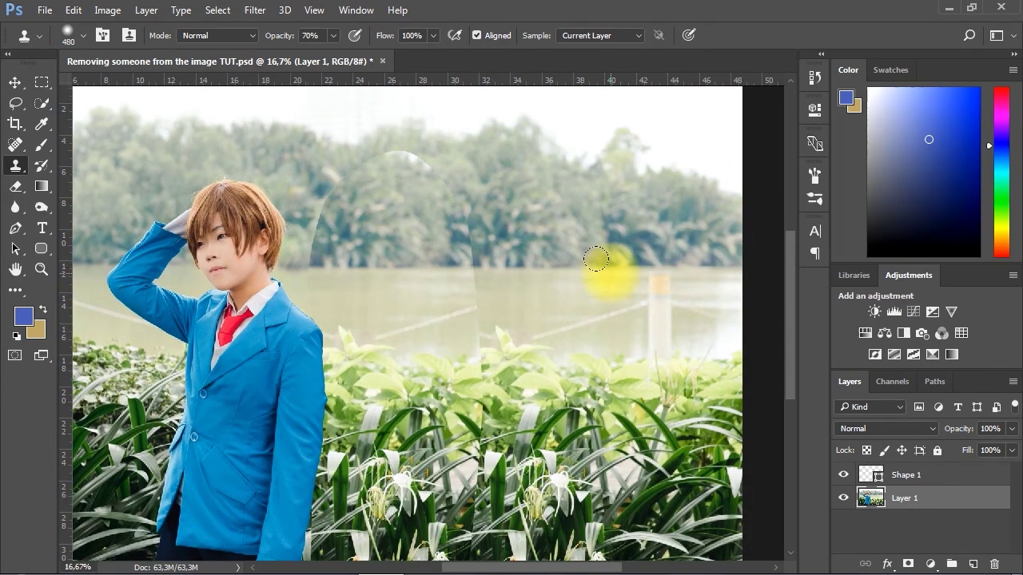
{"action": "left_click", "coordinate": [602, 218], "text": "alt"}
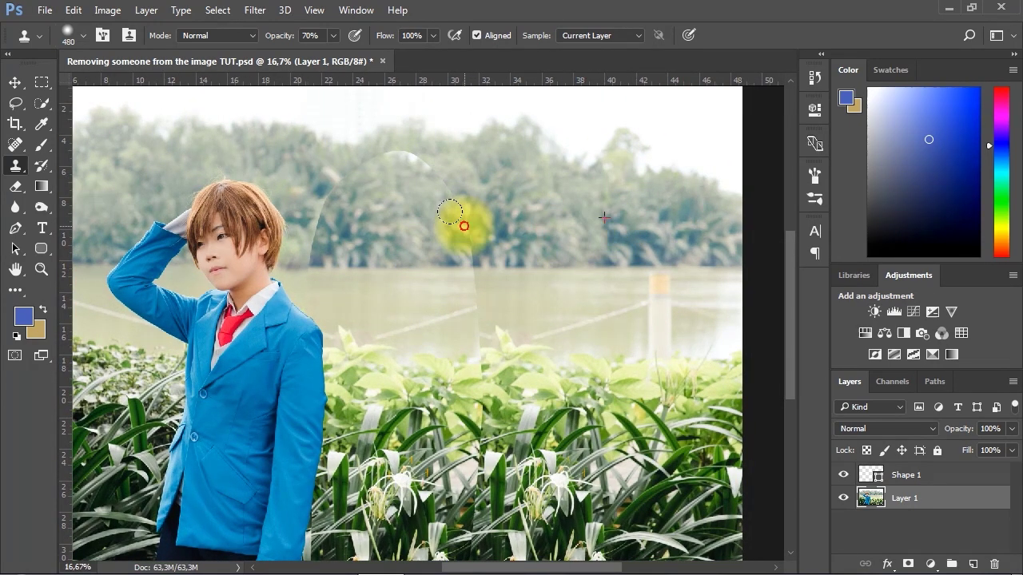
{"action": "left_click", "coordinate": [465, 226]}
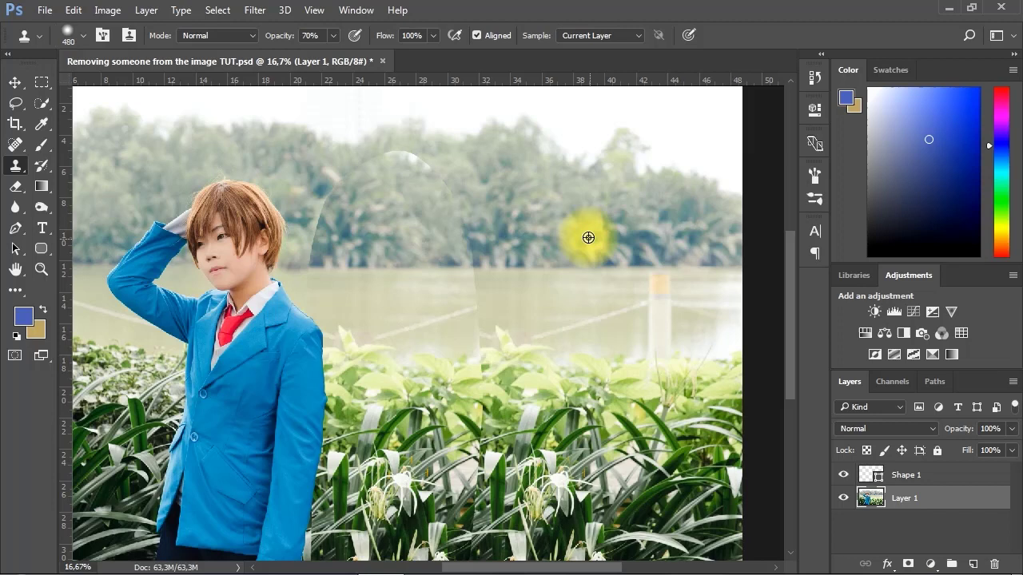
{"action": "left_click", "coordinate": [516, 181], "text": "alt"}
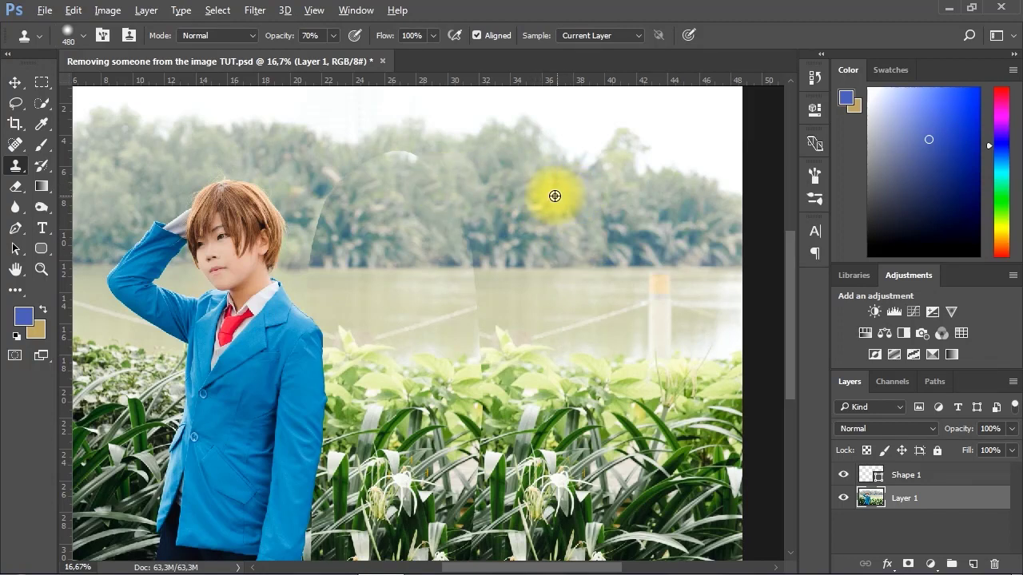
{"action": "left_click", "coordinate": [431, 165]}
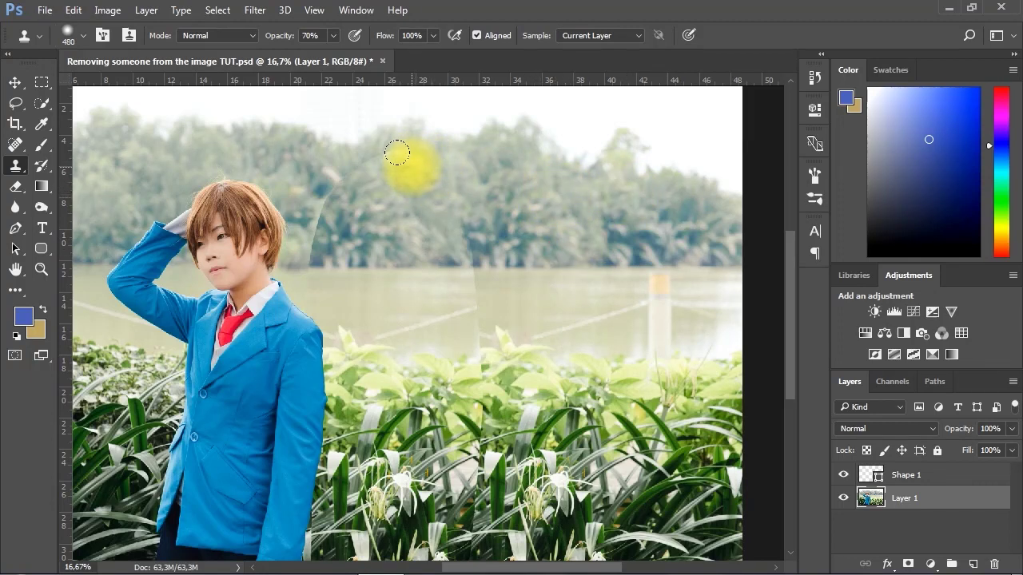
{"action": "left_click", "coordinate": [560, 186], "text": "alt"}
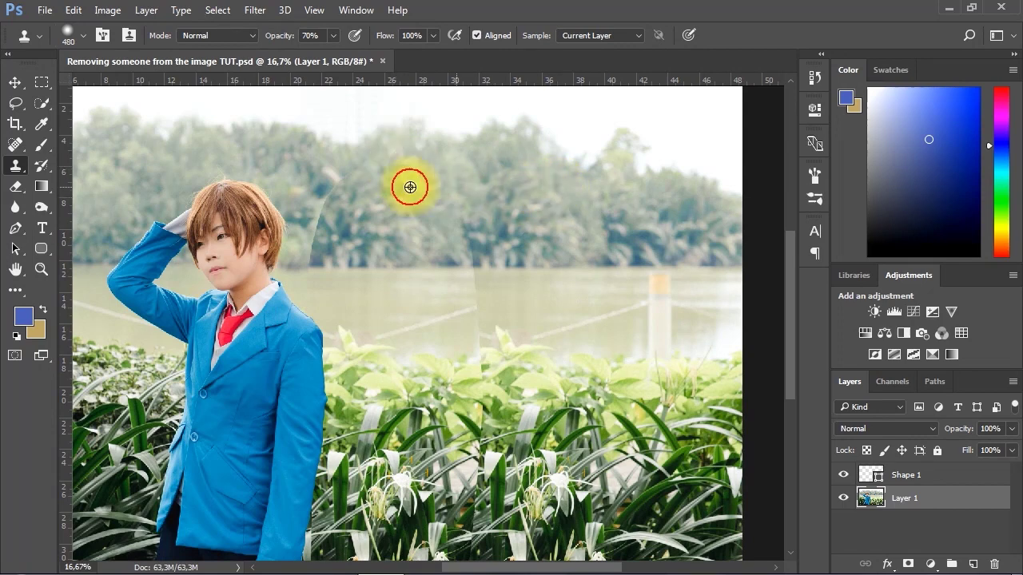
{"action": "left_click", "coordinate": [345, 183]}
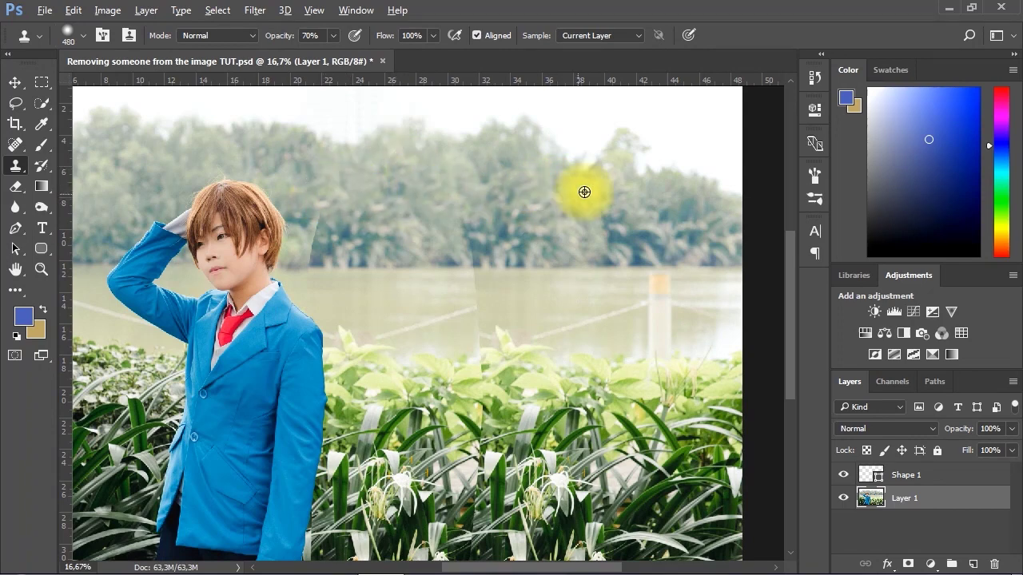
Clone over the patch's remaining seams along the lower trees, the shoreline and the water.
{"action": "left_click", "coordinate": [439, 217], "text": "alt"}
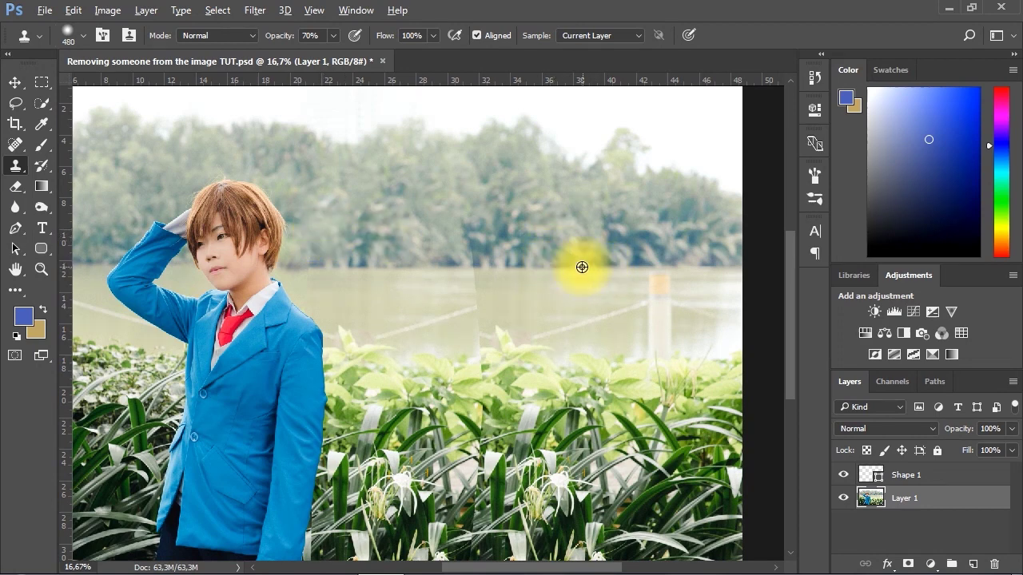
{"action": "left_click", "coordinate": [492, 266], "text": "alt"}
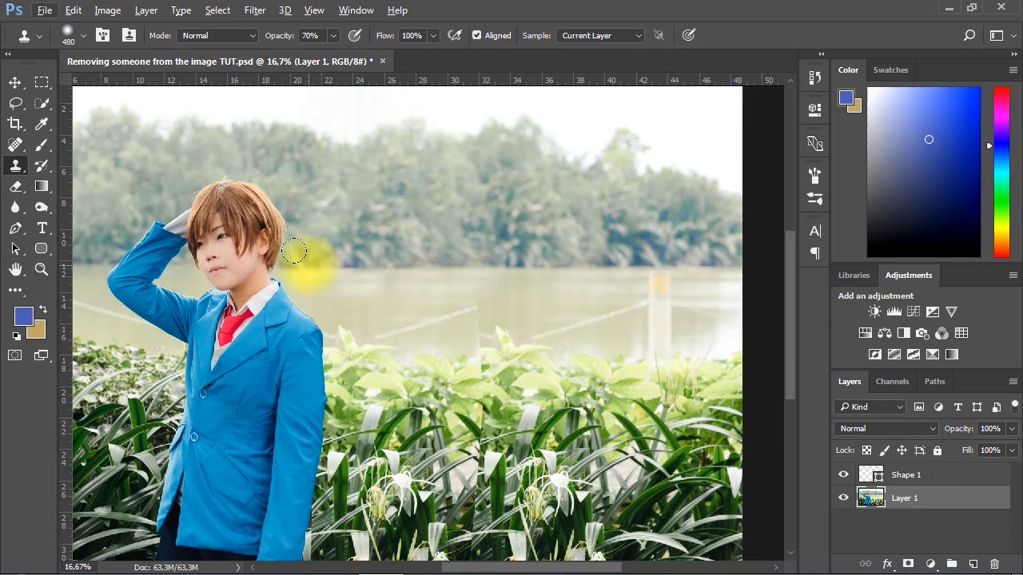
{"action": "left_click", "coordinate": [318, 253], "text": "alt"}
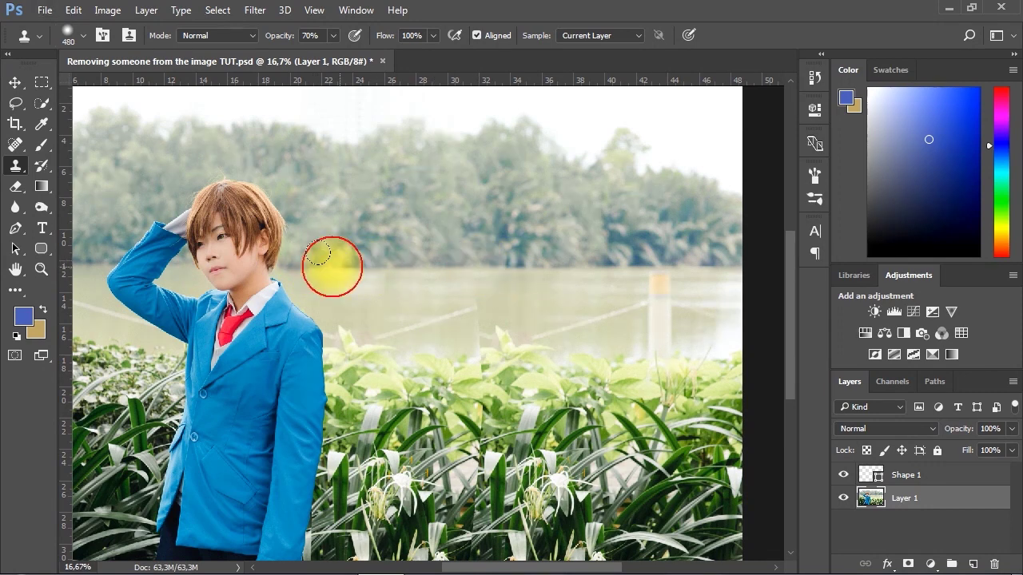
{"action": "scroll", "coordinate": [495, 347], "scroll_direction": "down", "scroll_amount": 2}
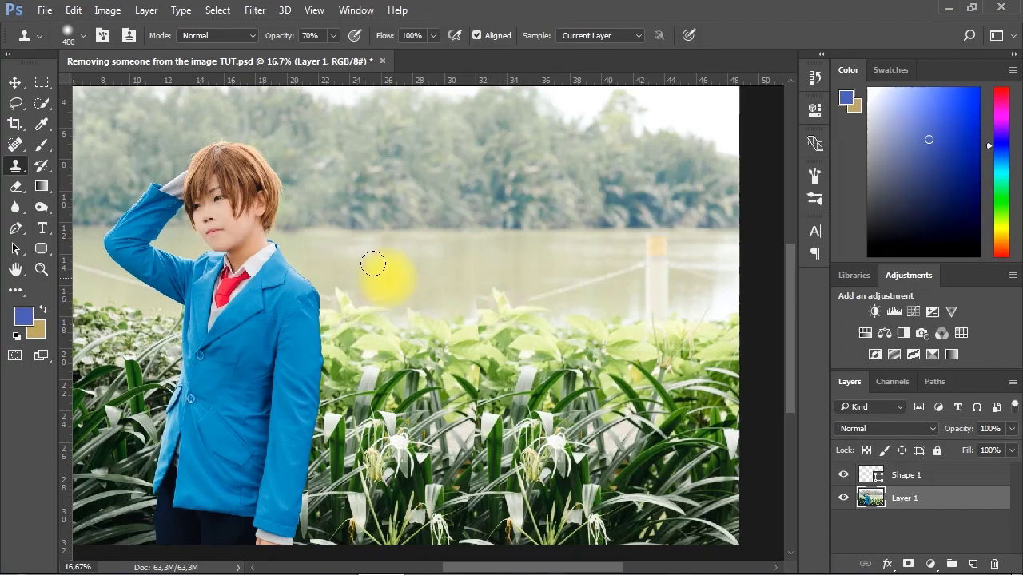
Clone sampled background over the vertical seam where the water meets the light green bushes.
{"action": "scroll", "coordinate": [567, 368], "scroll_direction": "up", "scroll_amount": 1}
{"action": "left_click_drag", "start_coordinate": [525, 351], "coordinate": [466, 283]}
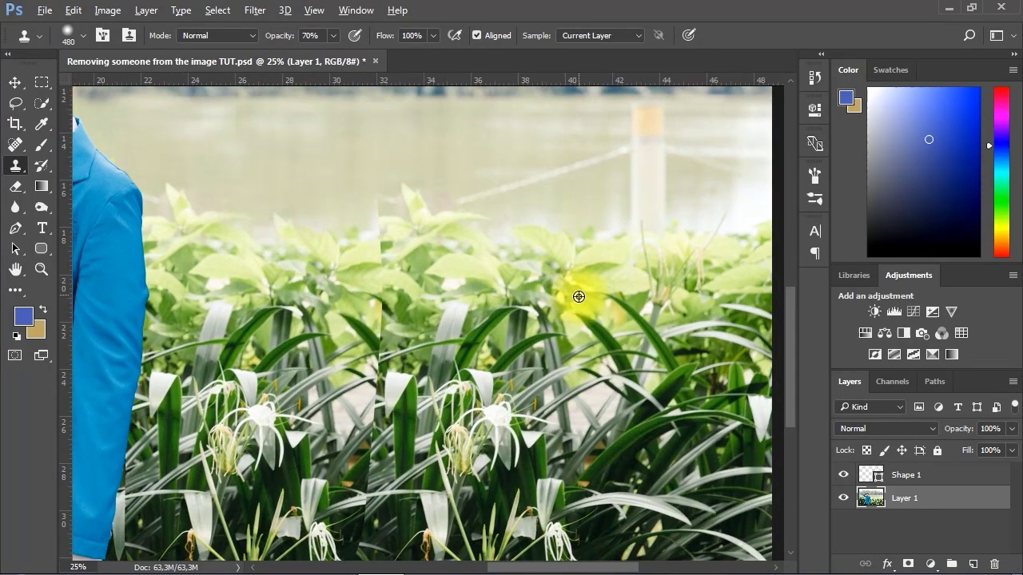
{"action": "left_click", "coordinate": [577, 296], "text": "alt"}
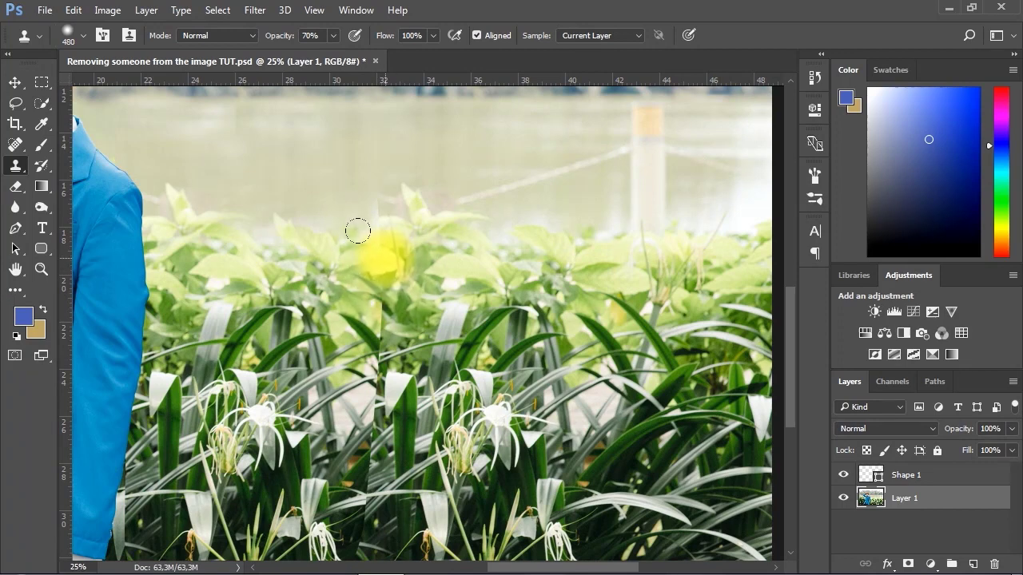
{"action": "left_click", "coordinate": [358, 178]}
Reduce the Clone Stamp brush size to 322 px for the foliage seam.
{"action": "left_click", "coordinate": [80, 36]}
{"action": "left_click", "coordinate": [163, 85]}
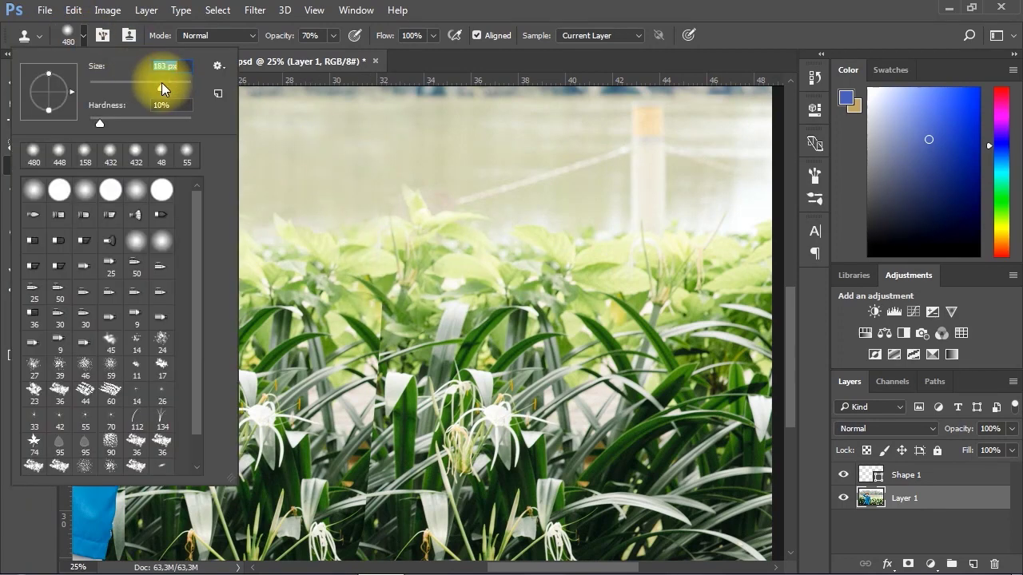
{"action": "left_click", "coordinate": [501, 318]}
{"action": "left_click", "coordinate": [81, 35]}
{"action": "left_click", "coordinate": [171, 85]}
{"action": "left_click", "coordinate": [445, 335]}
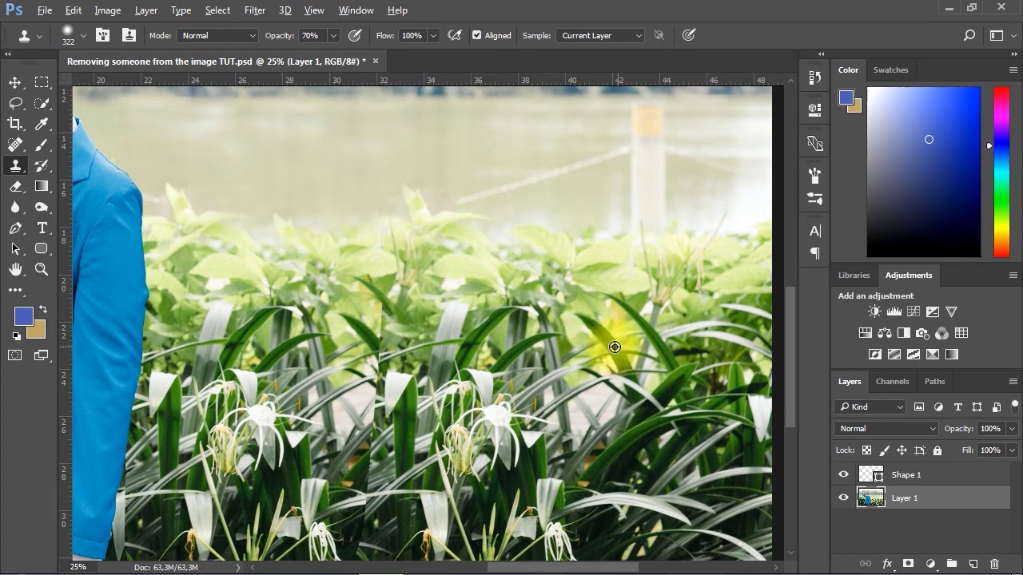
Clone sampled foliage over the vertical seam running through the long leaves down to the photo's lower edge.
{"action": "scroll", "coordinate": [393, 342], "scroll_direction": "down", "scroll_amount": 1}
{"action": "left_click", "coordinate": [368, 317]}
{"action": "left_click", "coordinate": [447, 378], "text": "alt"}
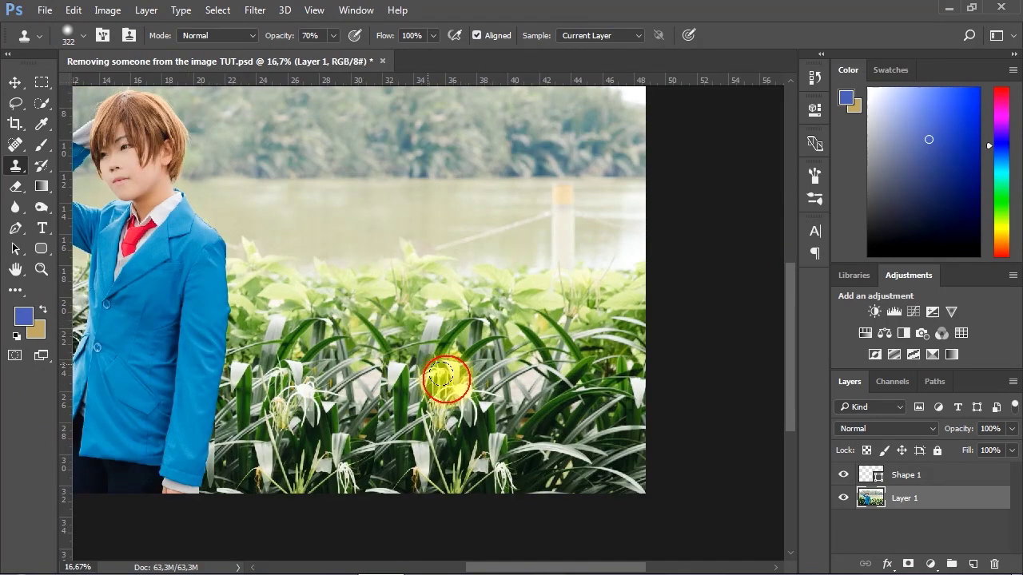
{"action": "scroll", "coordinate": [378, 453], "scroll_direction": "up", "scroll_amount": 1}
{"action": "left_click_drag", "start_coordinate": [378, 451], "coordinate": [392, 369]}
{"action": "left_click", "coordinate": [355, 392]}
{"action": "left_click", "coordinate": [397, 397]}
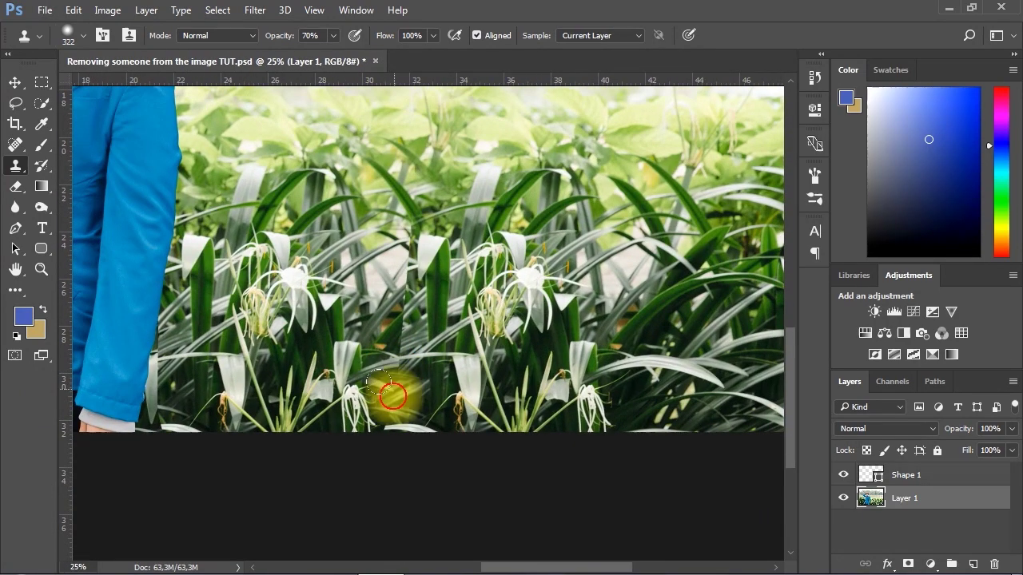
{"action": "left_click", "coordinate": [387, 366]}
Sample the leaves beyond the second white flower and clone them over the remaining seam between the two flowers.
{"action": "left_click", "coordinate": [640, 290], "text": "alt"}
{"action": "left_click", "coordinate": [434, 327]}
{"action": "left_click", "coordinate": [392, 321]}
{"action": "left_click", "coordinate": [441, 406]}
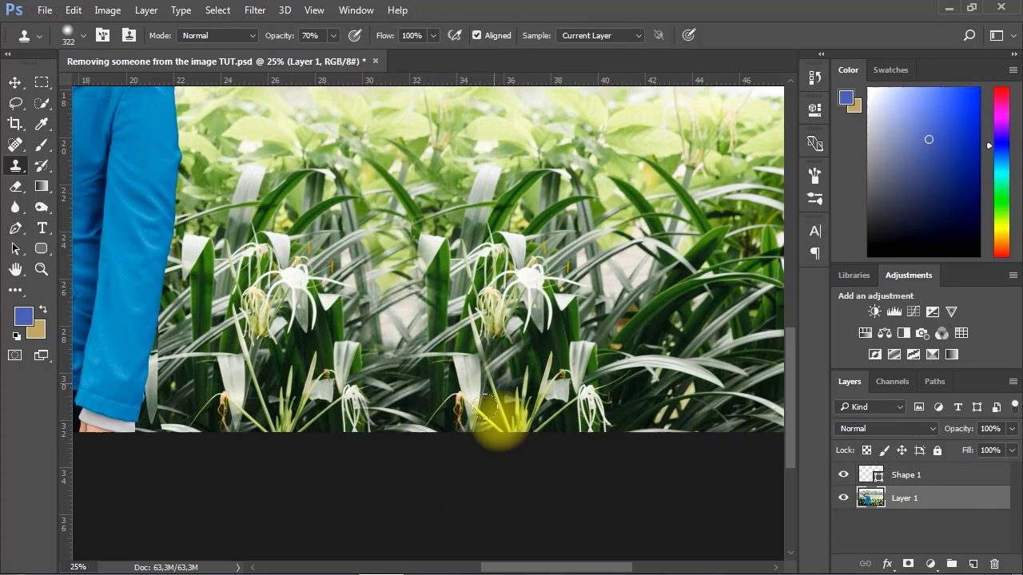
Set the brush size to 417 px and clone leaves from the photo's lower right over the foliage beside the blue sleeve and between the flowers.
{"action": "key", "text": "ctrl+minus"}
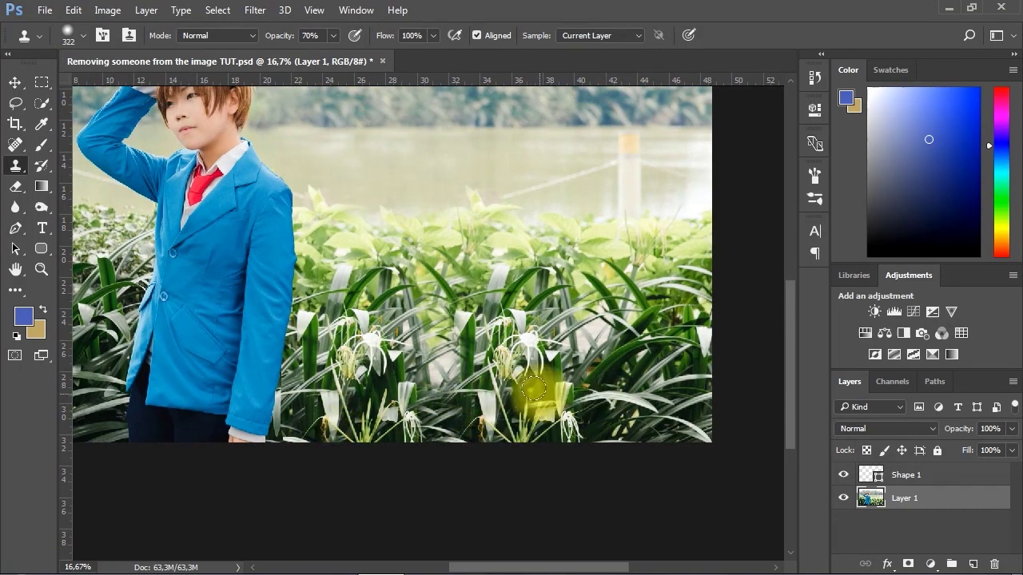
{"action": "left_click_drag", "start_coordinate": [589, 364], "coordinate": [554, 346]}
{"action": "left_click", "coordinate": [83, 36]}
{"action": "left_click_drag", "start_coordinate": [171, 86], "coordinate": [177, 86]}
{"action": "left_click", "coordinate": [644, 380], "text": "alt"}
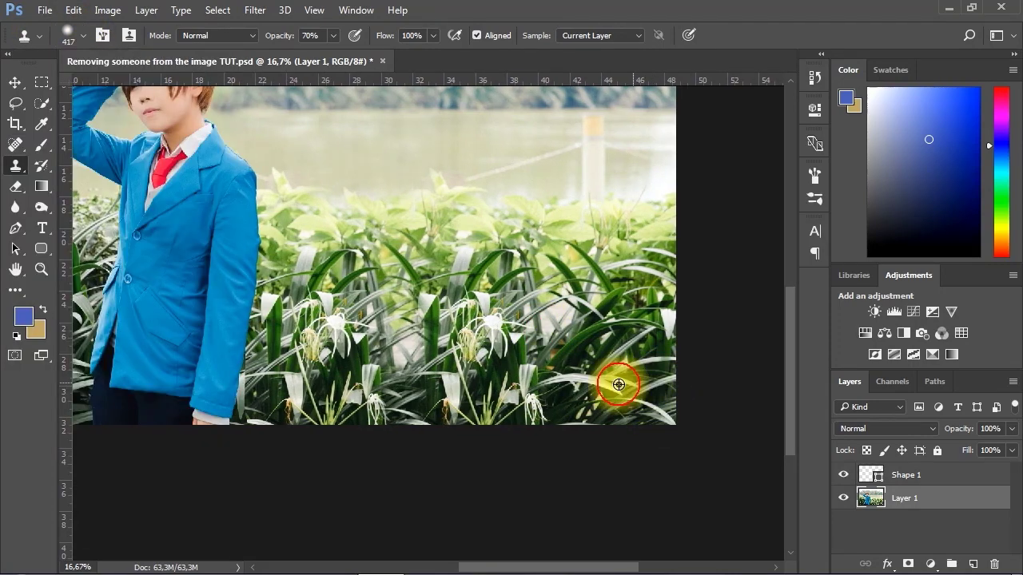
{"action": "left_click", "coordinate": [287, 389]}
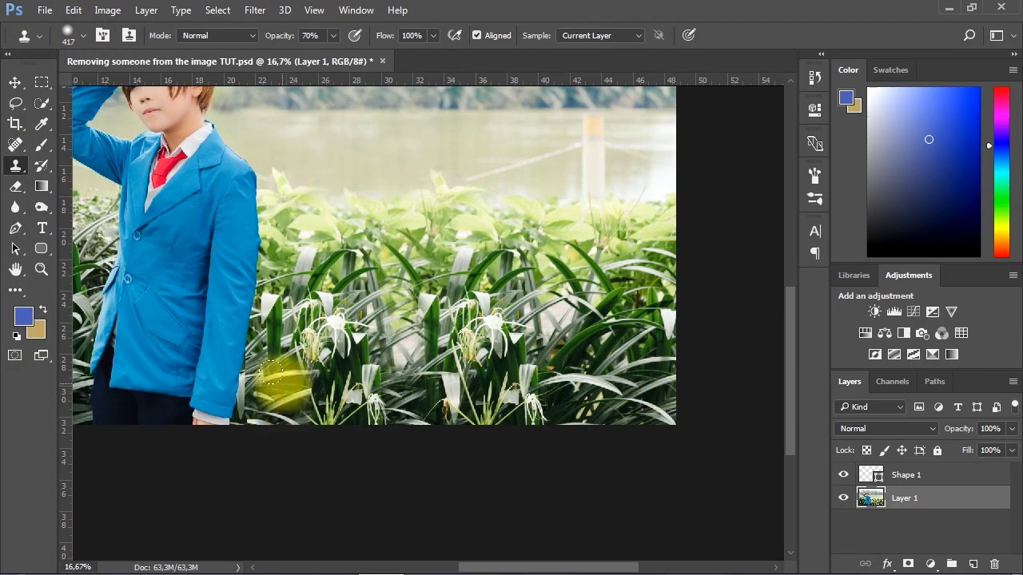
{"action": "left_click_drag", "start_coordinate": [358, 346], "coordinate": [406, 357]}
{"action": "key", "text": "ctrl+minus"}
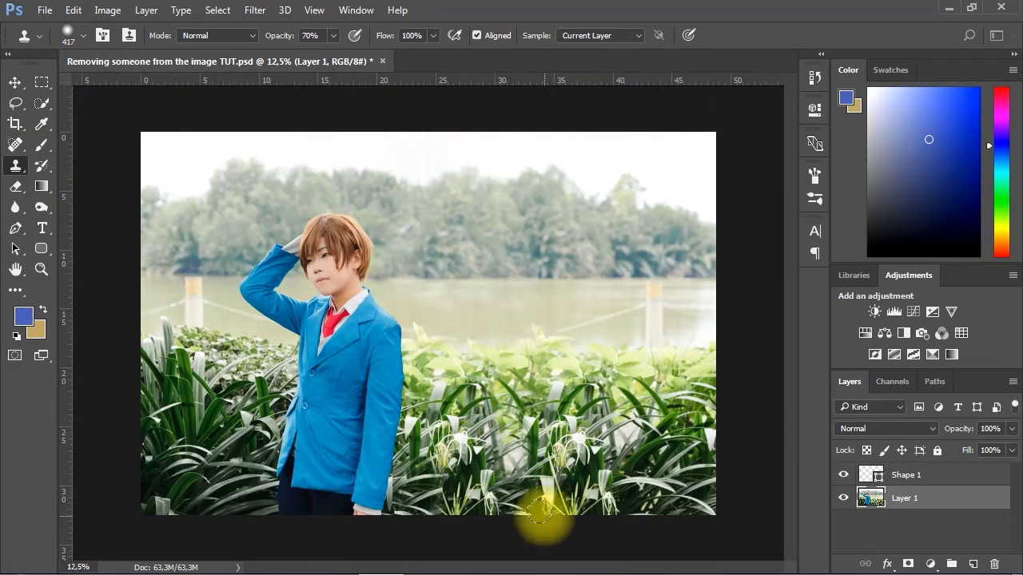
{"action": "left_click", "coordinate": [454, 419], "text": "ctrl"}
{"action": "mouse_move", "coordinate": [454, 419]}
{"action": "left_mouse_down"}
{"action": "mouse_move", "coordinate": [447, 327]}
{"action": "mouse_move", "coordinate": [516, 399]}
{"action": "left_mouse_up"}
{"action": "left_click", "coordinate": [484, 377], "text": "ctrl+alt"}
Crop the photo from its right side to cut off the duplicated post and the outer strip of foliage.
{"action": "left_click", "coordinate": [19, 126]}
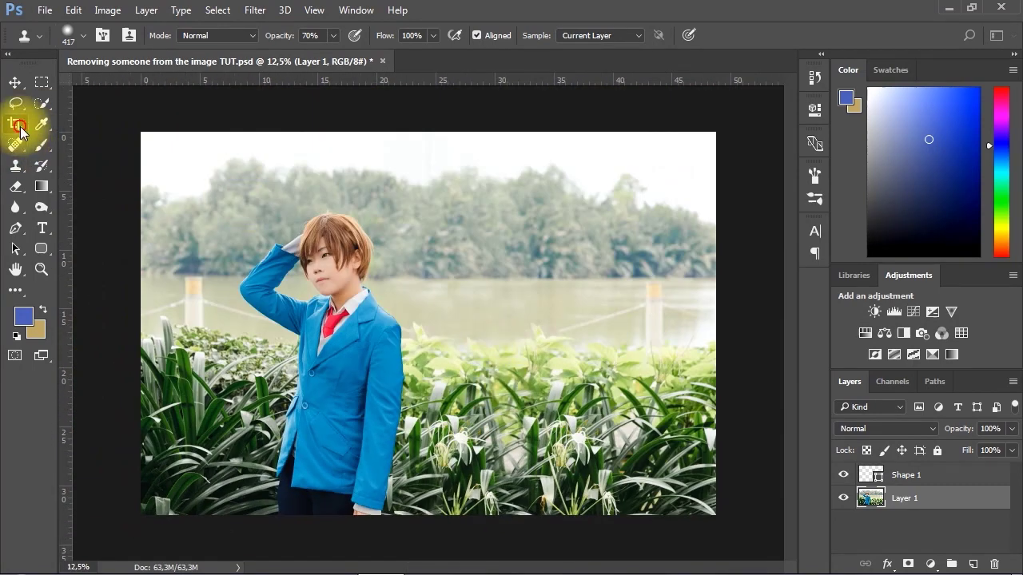
{"action": "left_click", "coordinate": [59, 122]}
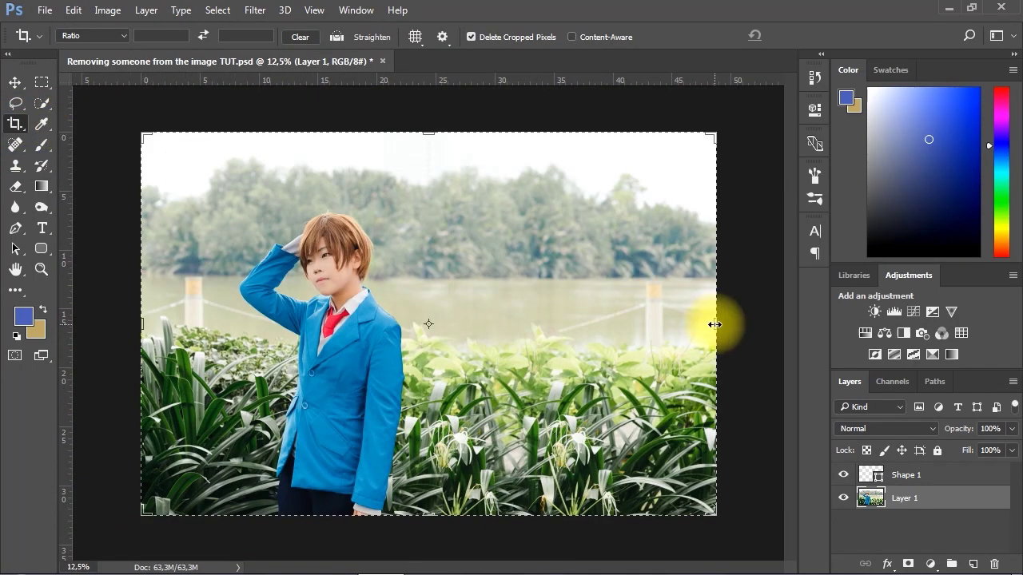
{"action": "left_click_drag", "start_coordinate": [713, 325], "coordinate": [648, 329]}
{"action": "key", "text": "Return"}
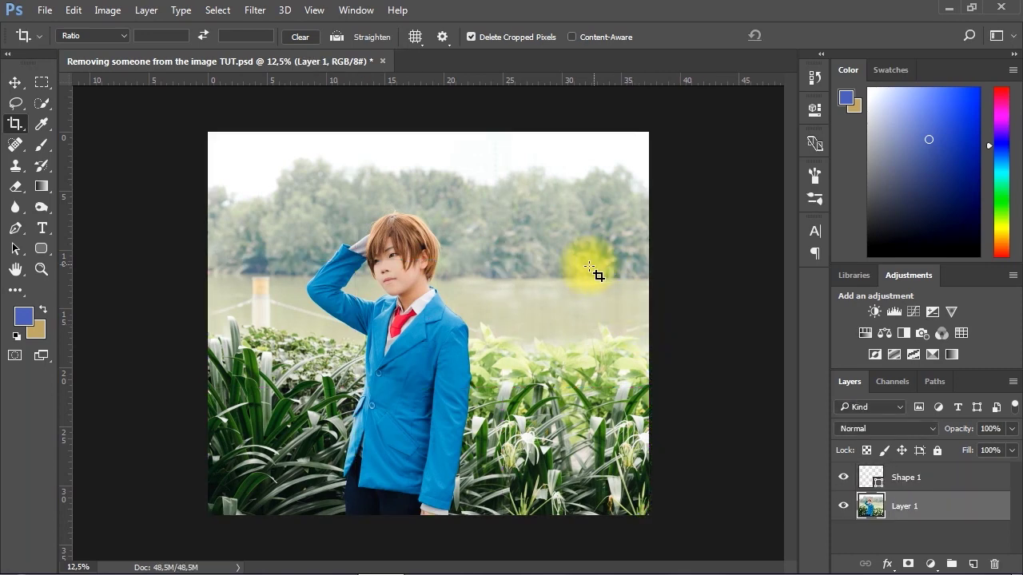
{"action": "left_click", "coordinate": [328, 352]}
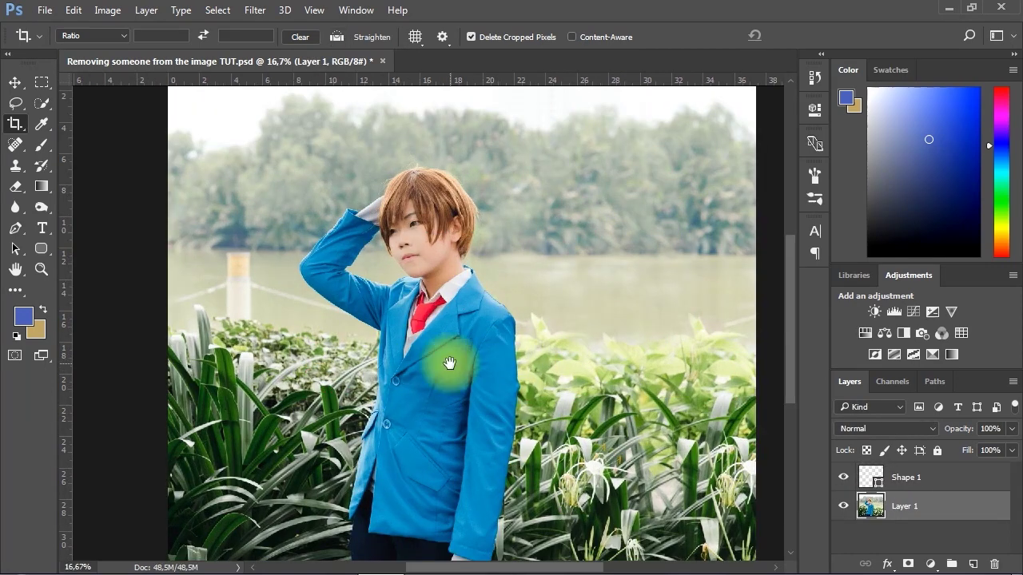
{"action": "mouse_move", "coordinate": [459, 365]}
{"action": "left_mouse_down"}
{"action": "mouse_move", "coordinate": [475, 349]}
{"action": "mouse_move", "coordinate": [459, 338]}
{"action": "mouse_move", "coordinate": [459, 349]}
{"action": "left_mouse_up"}
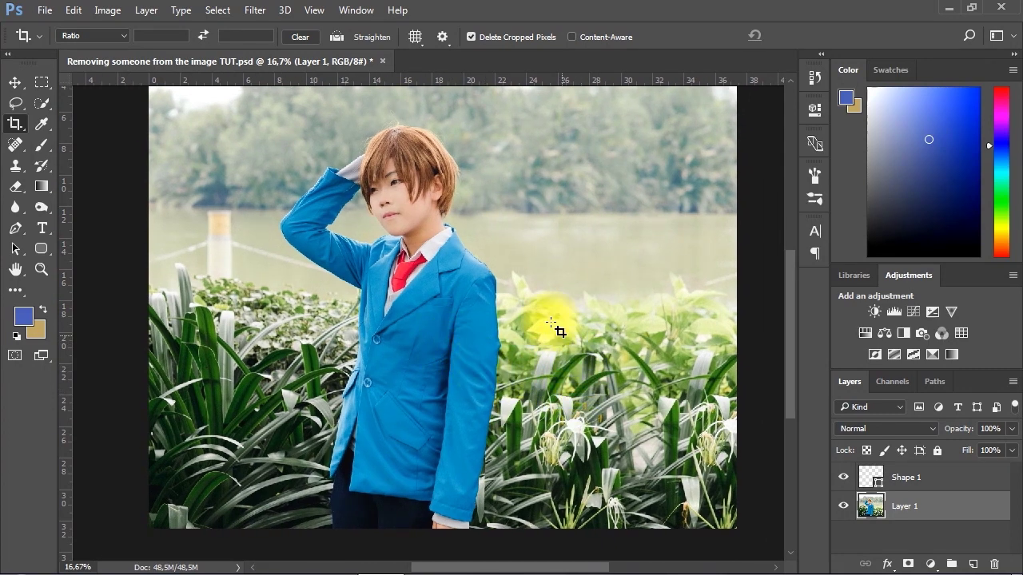
{"action": "left_click_drag", "start_coordinate": [560, 330], "coordinate": [518, 329]}
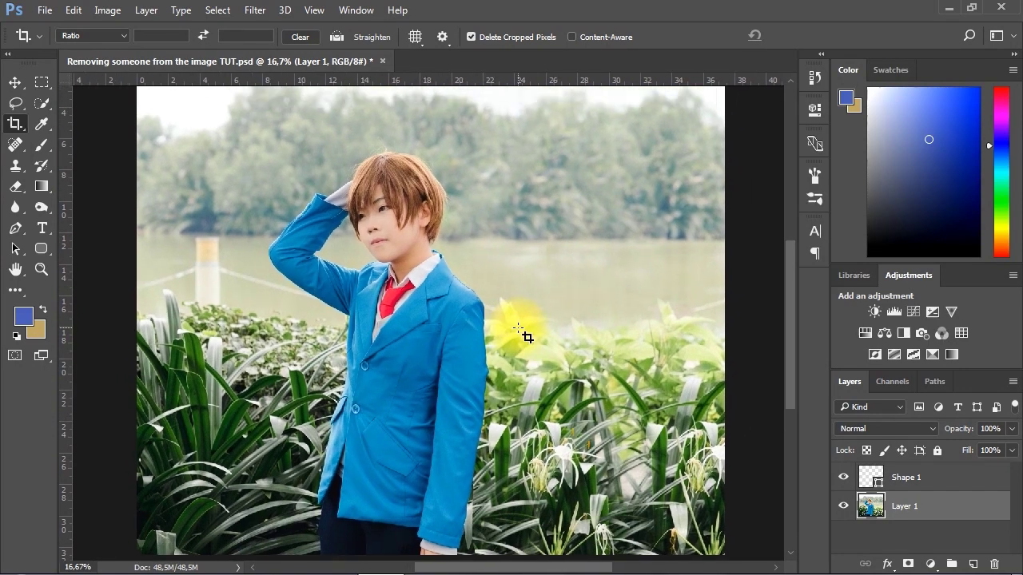
{"action": "key", "text": "ctrl+minus"}
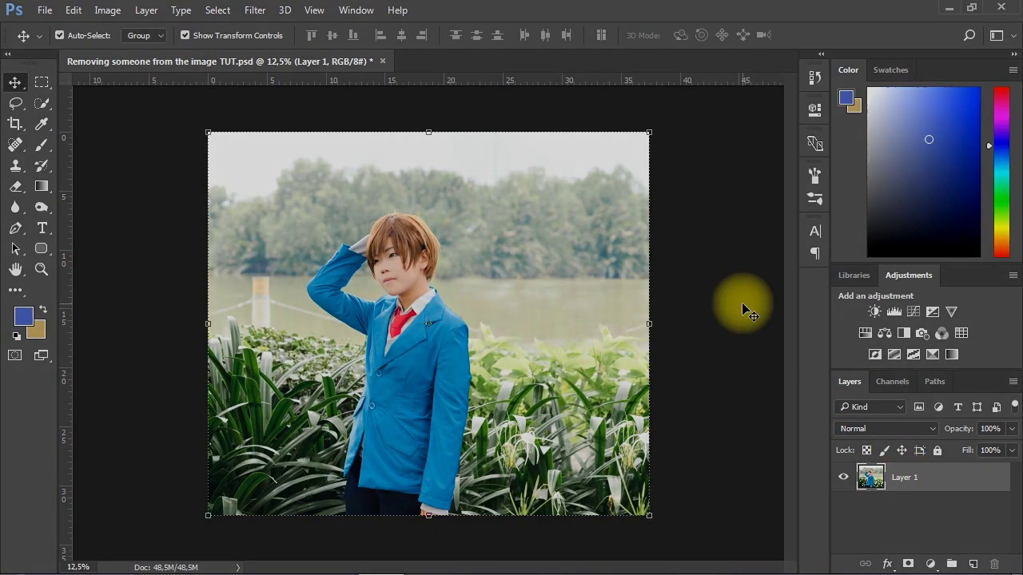